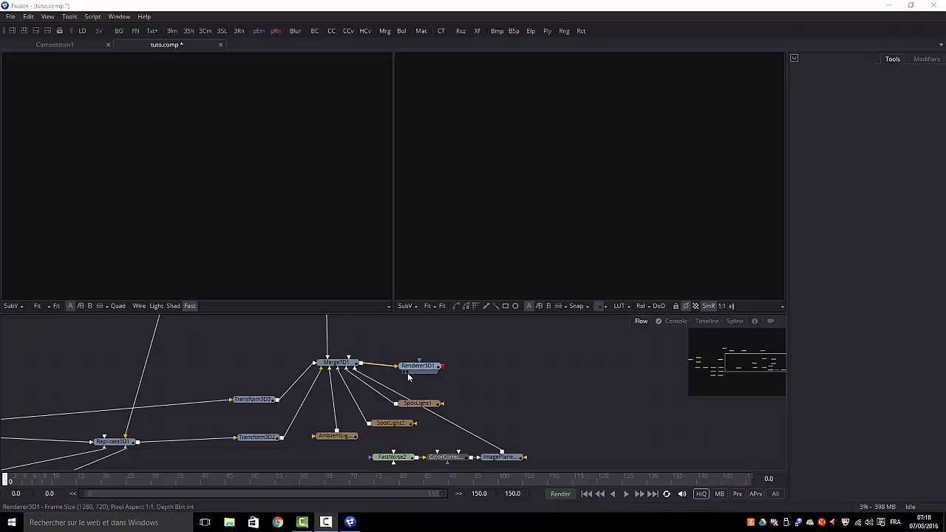
# Preview the Renderer3D1 output in the first viewer and clear the viewer again
pyautogui.click(404, 372)
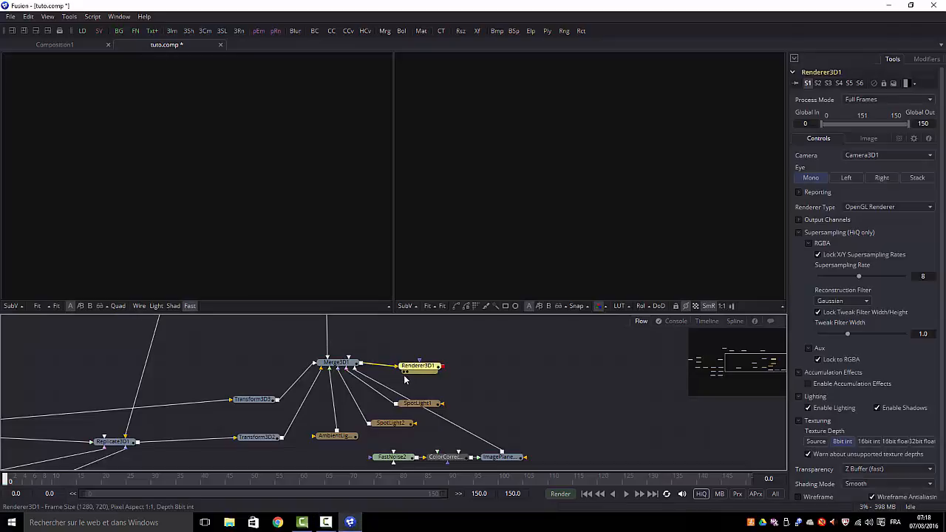
pyautogui.press('1')
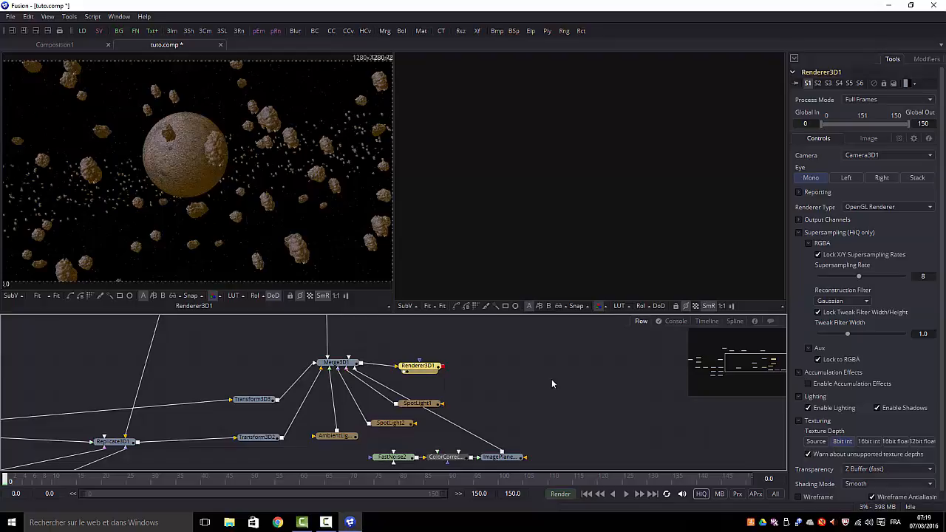
pyautogui.click(485, 376)
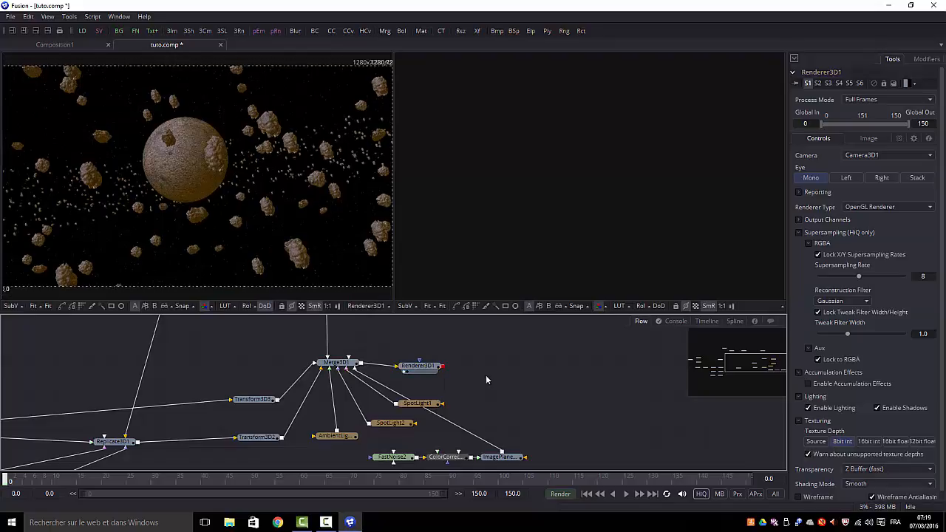
pyautogui.click(405, 374)
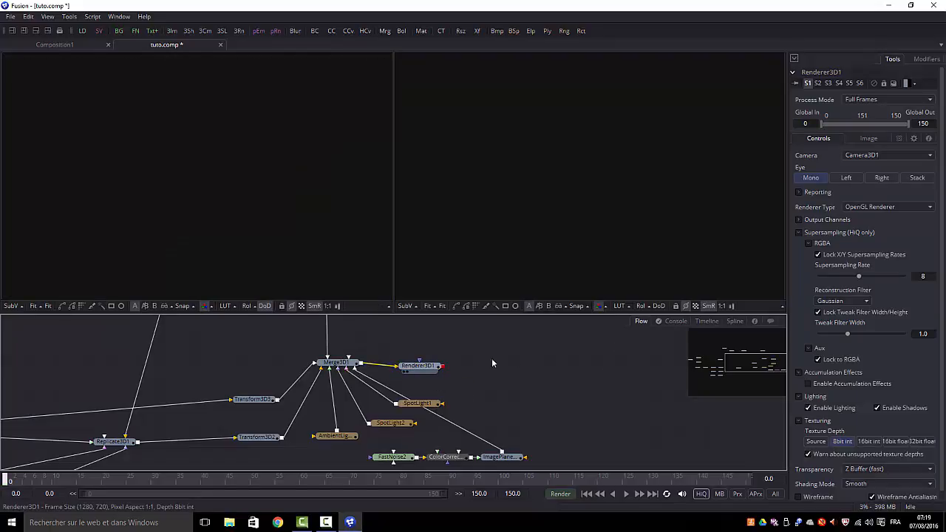
# Add a FastNoise node, place it beside Renderer3D1 in the flow, and show it in the first viewer
pyautogui.click(71, 18)
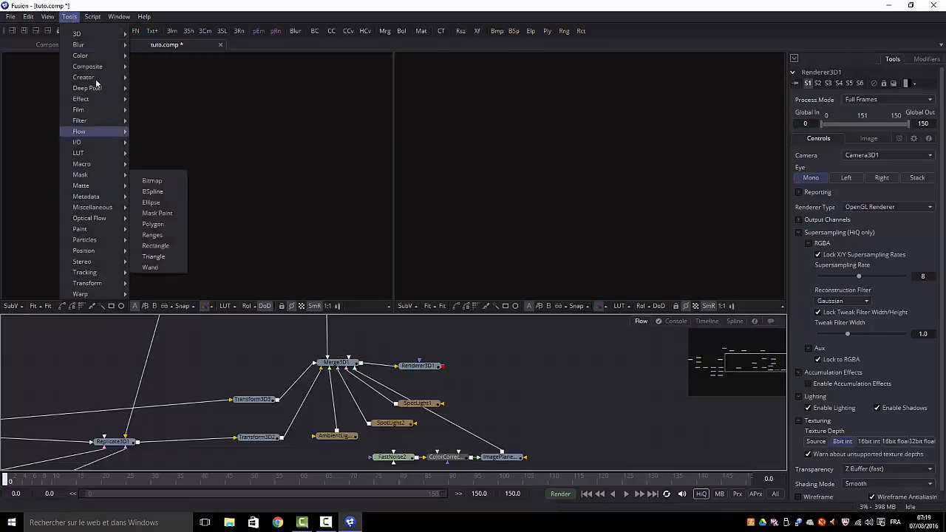
pyautogui.moveTo(93, 77)
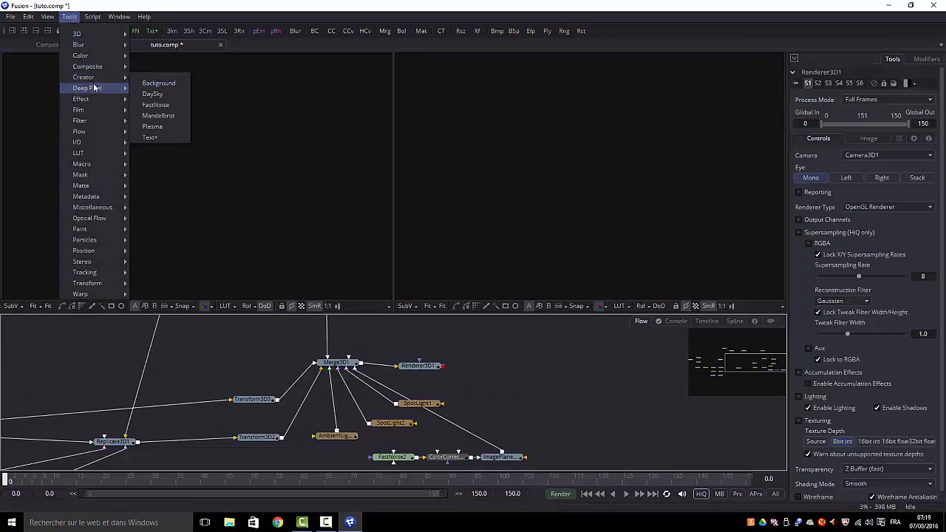
pyautogui.click(167, 107)
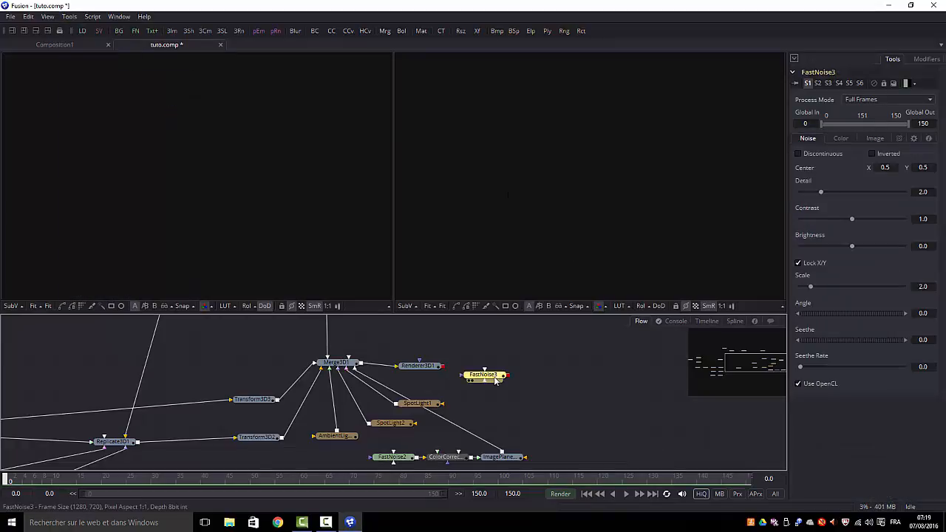
pyautogui.moveTo(497, 378); pyautogui.dragTo(553, 372)
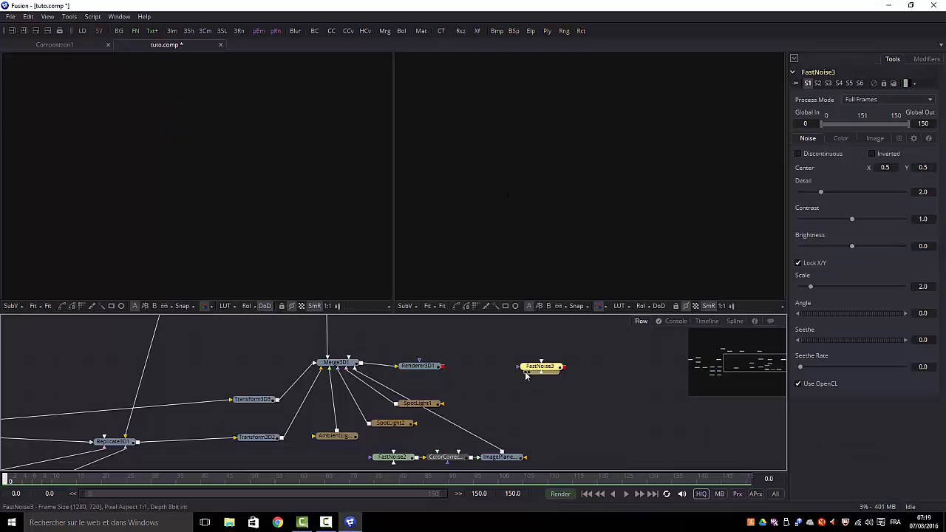
pyautogui.click(527, 373)
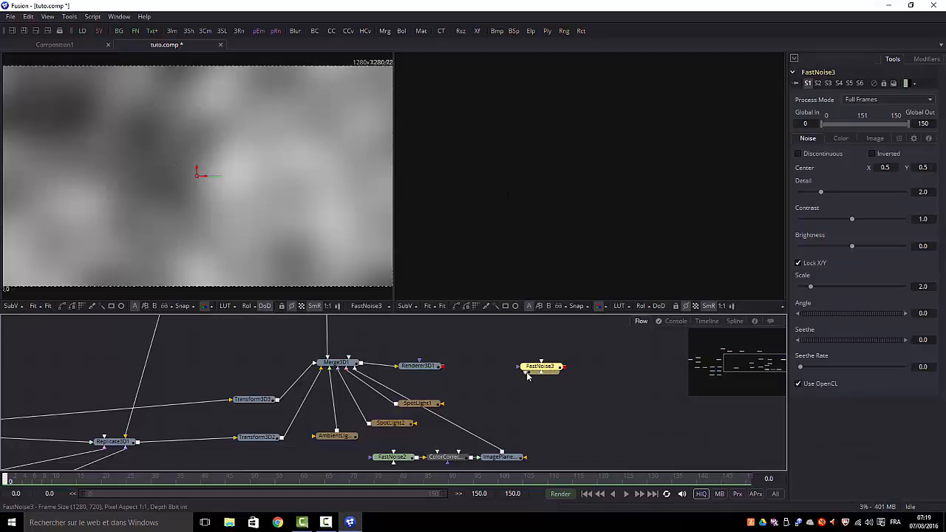
# Set Color 2 of the new FastNoise node to the dark blue #0037a6
pyautogui.click(843, 139)
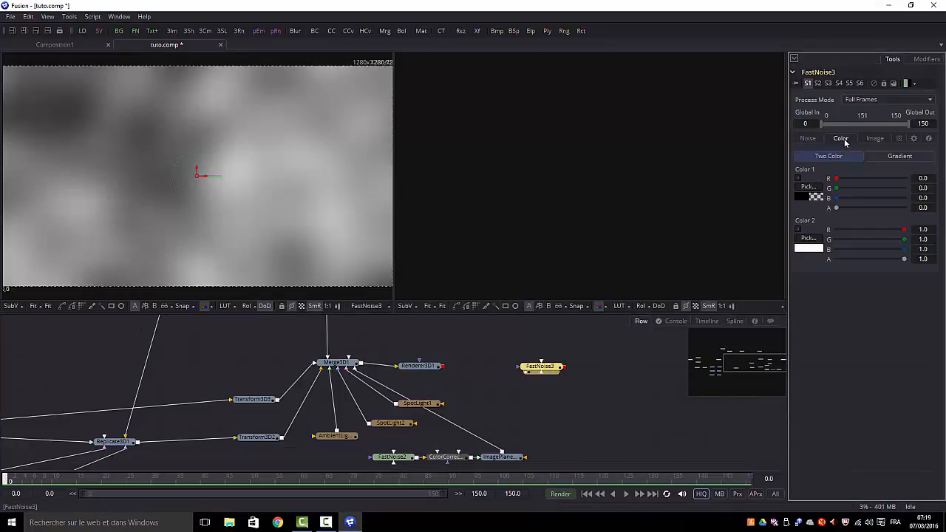
pyautogui.click(808, 239)
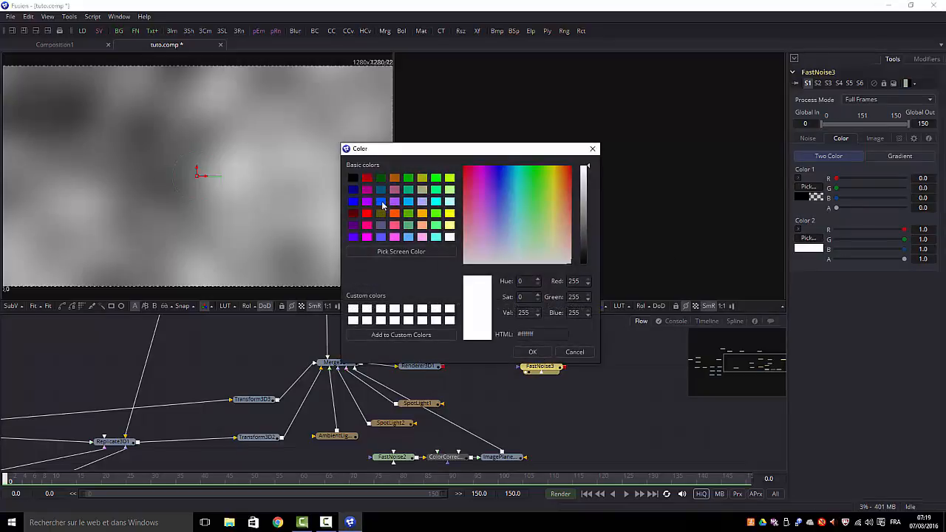
pyautogui.click(380, 201)
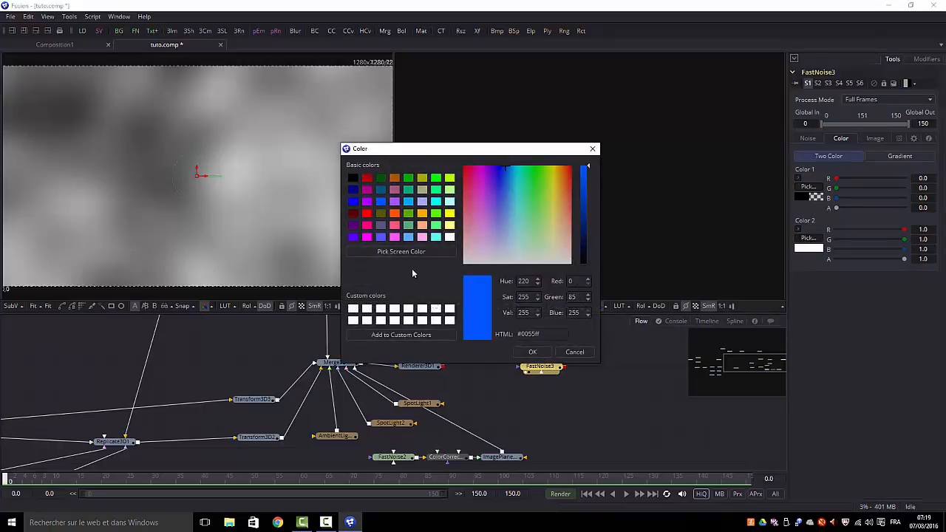
pyautogui.click(585, 204)
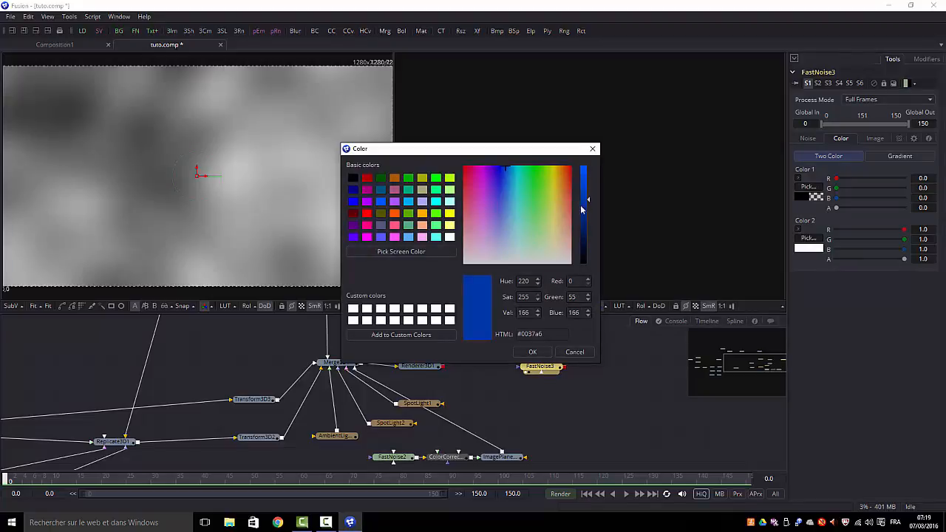
pyautogui.click(536, 352)
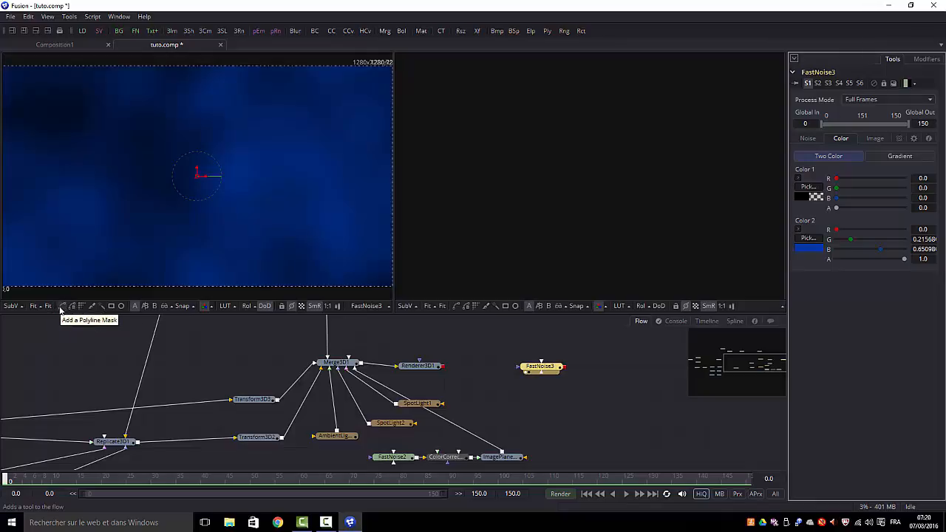
# Add an ellipse mask to the new FastNoise node and set its Soft Edge to 0.155
pyautogui.click(122, 307)
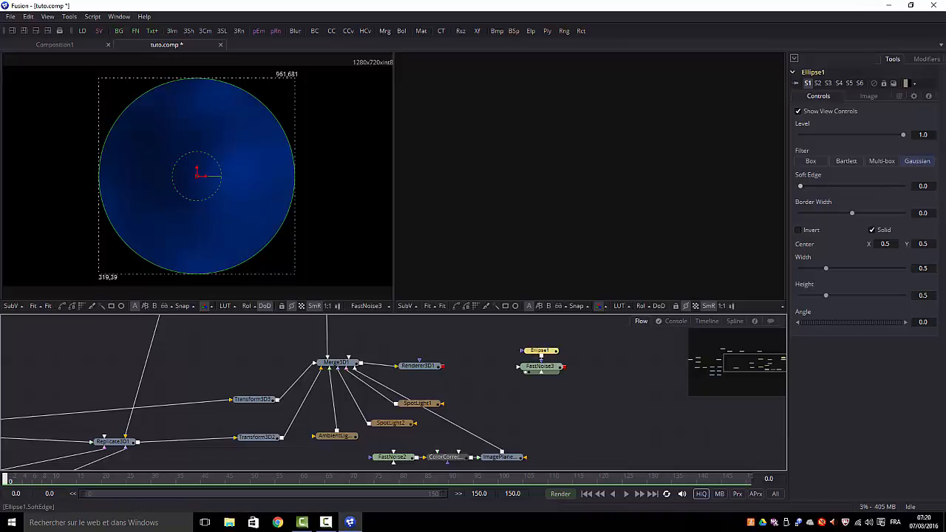
pyautogui.click(924, 186)
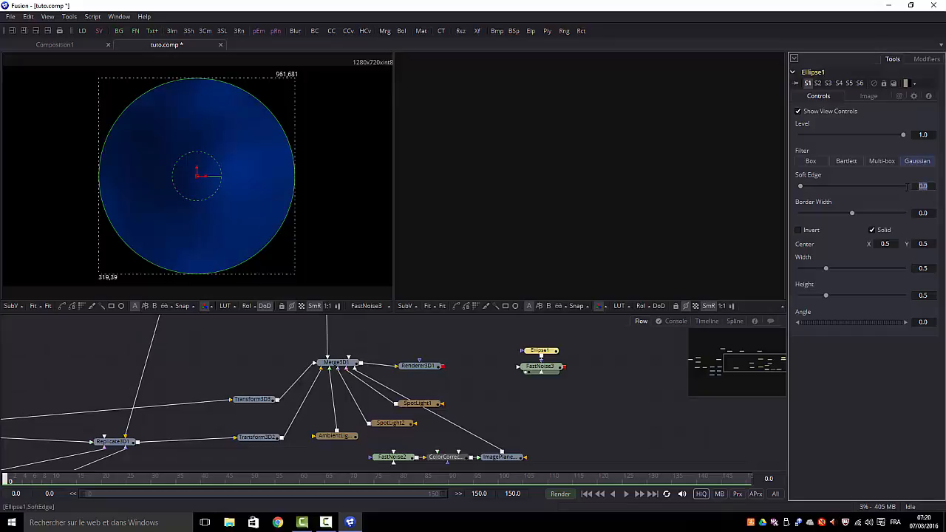
pyautogui.press('BackSpace')
pyautogui.write('155')
pyautogui.press('Return')
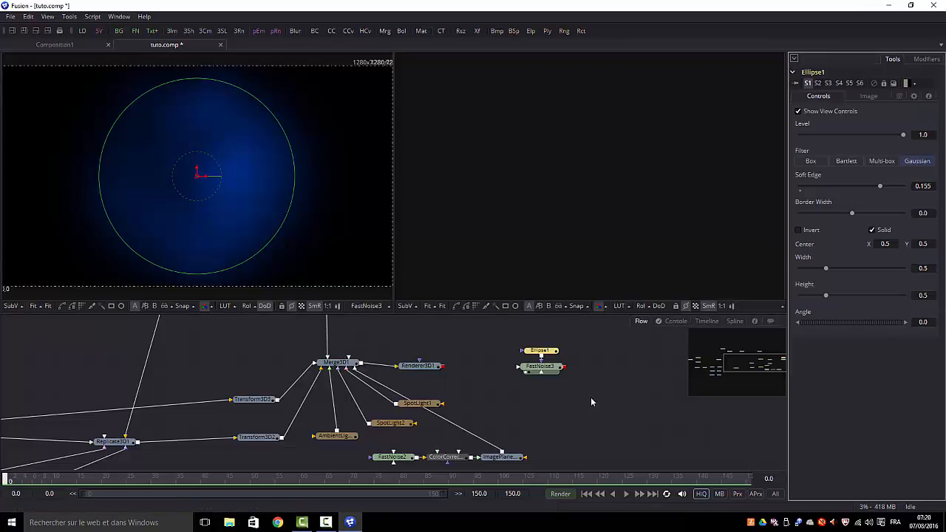
# Set the masked FastNoise node's Detail to 3.5 and its Scale to 6
pyautogui.click(542, 367)
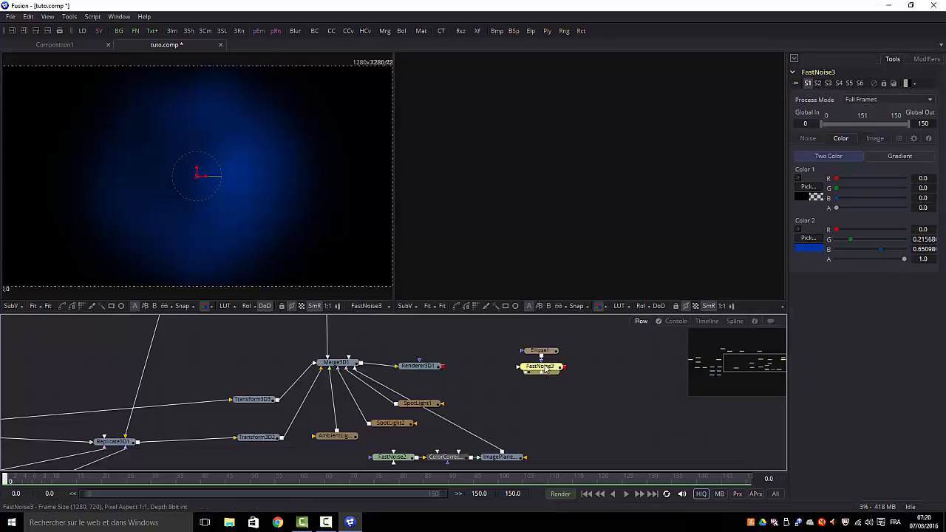
pyautogui.click(806, 140)
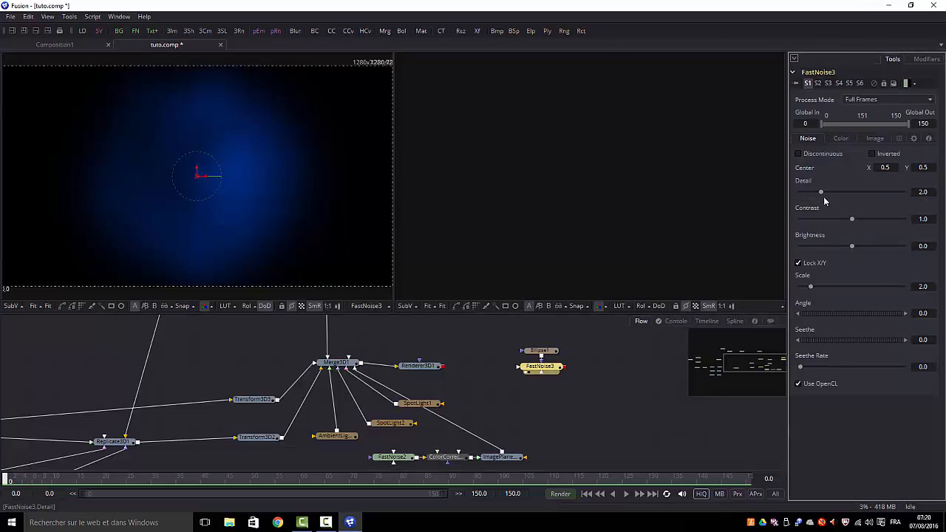
pyautogui.doubleClick(924, 192)
pyautogui.write('3.5')
pyautogui.press('Return')
pyautogui.moveTo(933, 287); pyautogui.dragTo(877, 290)
pyautogui.write('6')
pyautogui.press('Return')
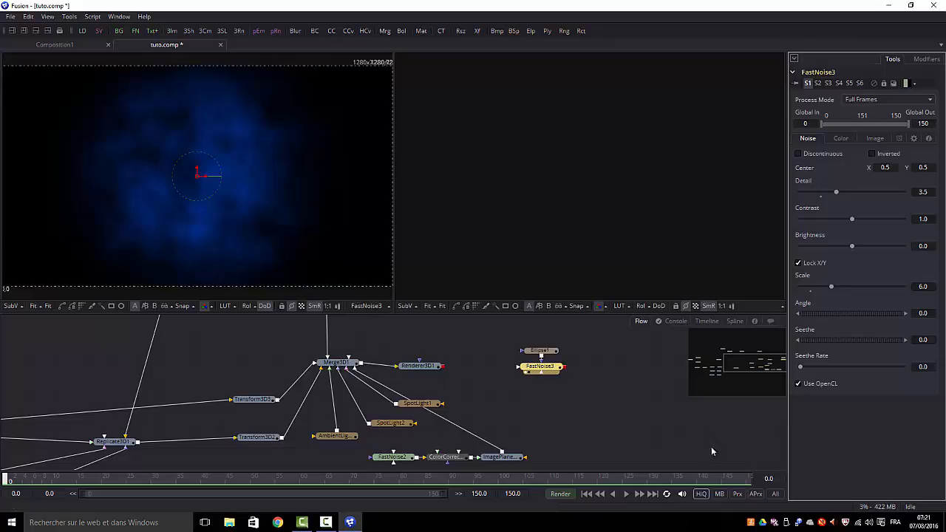
# Add a pEmitter in an empty area of the flow with a pRender node connected to its output
pyautogui.click(599, 417)
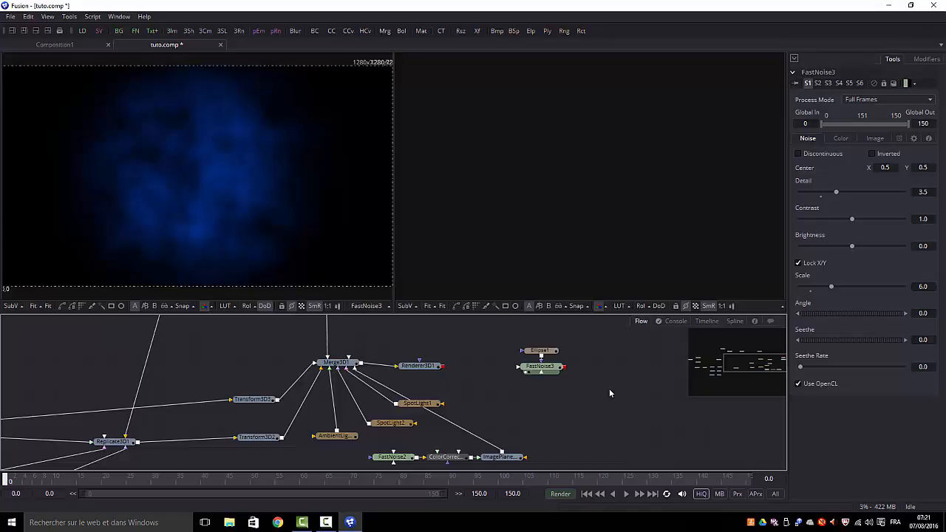
pyautogui.click(70, 17)
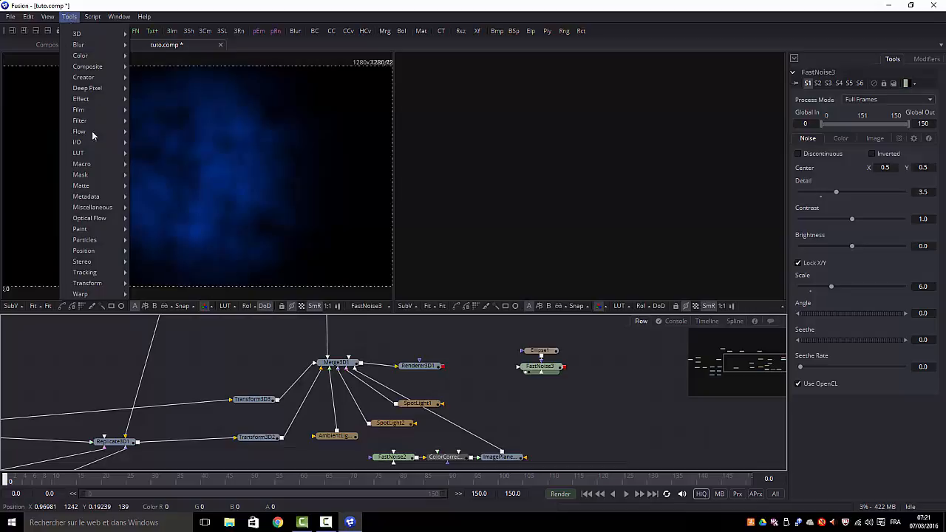
pyautogui.moveTo(109, 266)
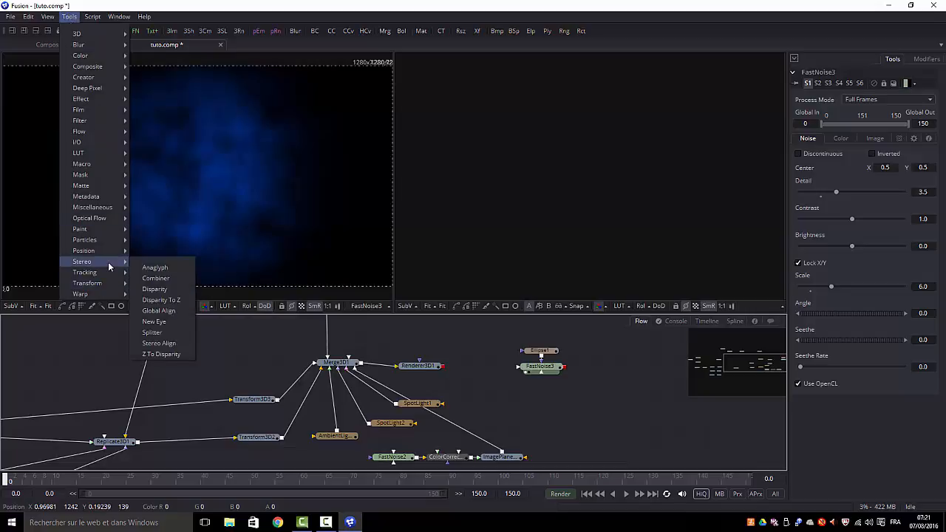
pyautogui.moveTo(112, 240)
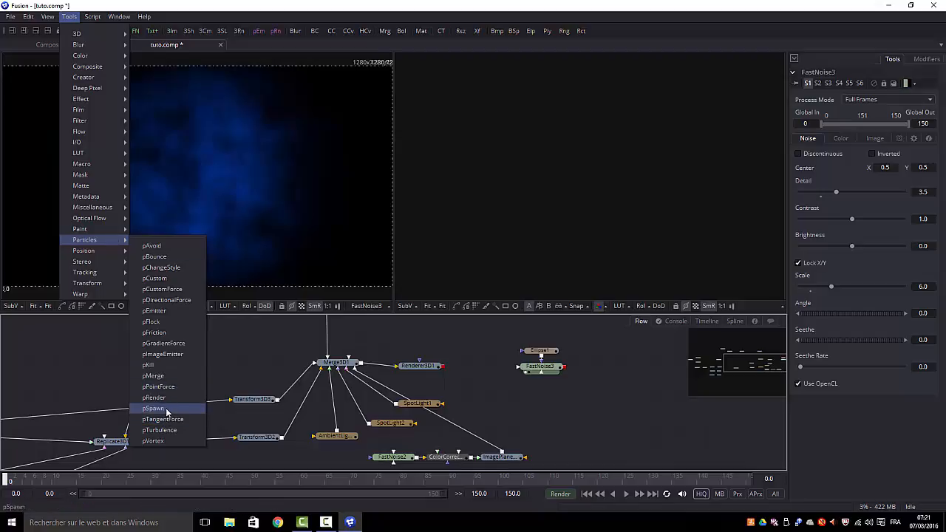
pyautogui.click(157, 310)
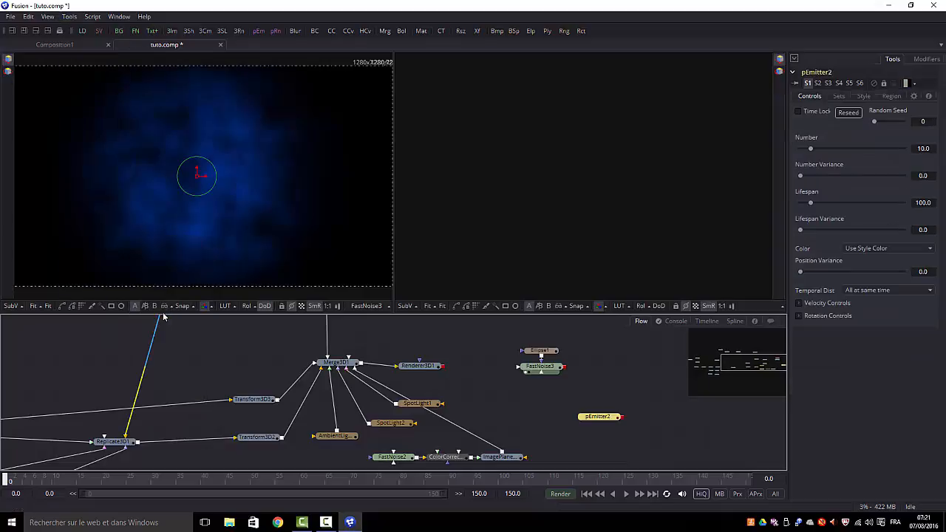
pyautogui.click(70, 16)
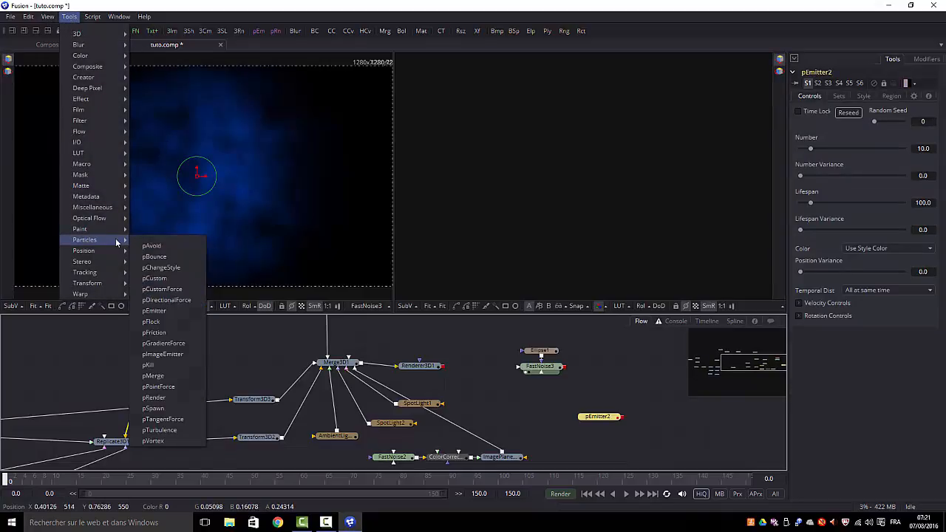
pyautogui.click(180, 399)
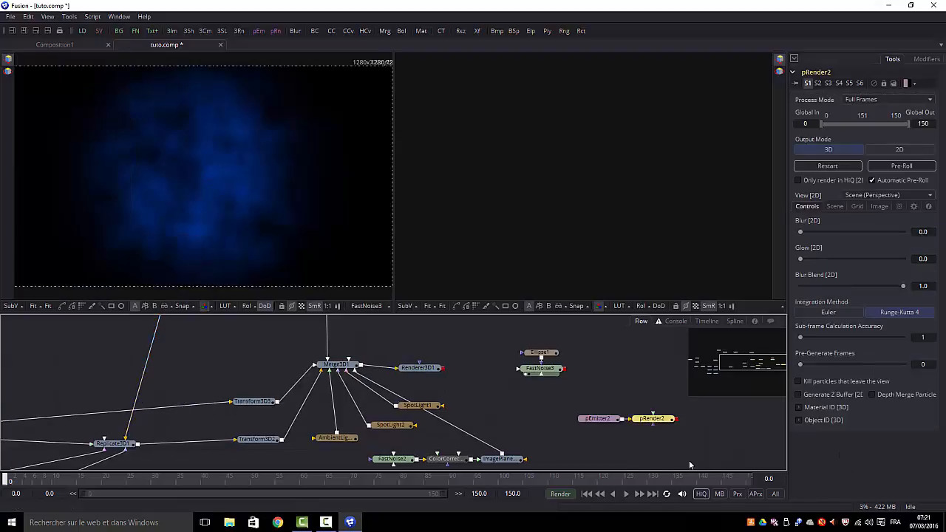
# Set the new pEmitter's particle Number to 390
pyautogui.click(601, 420)
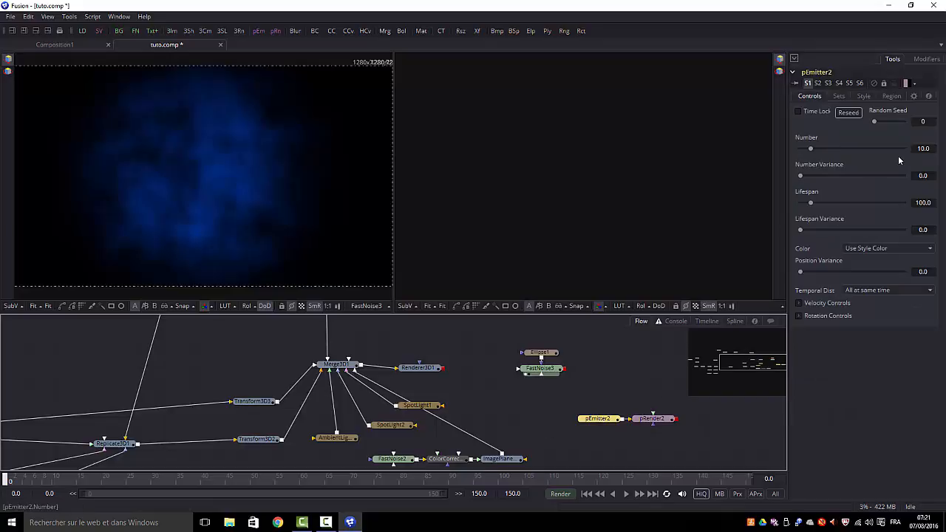
pyautogui.click(924, 148)
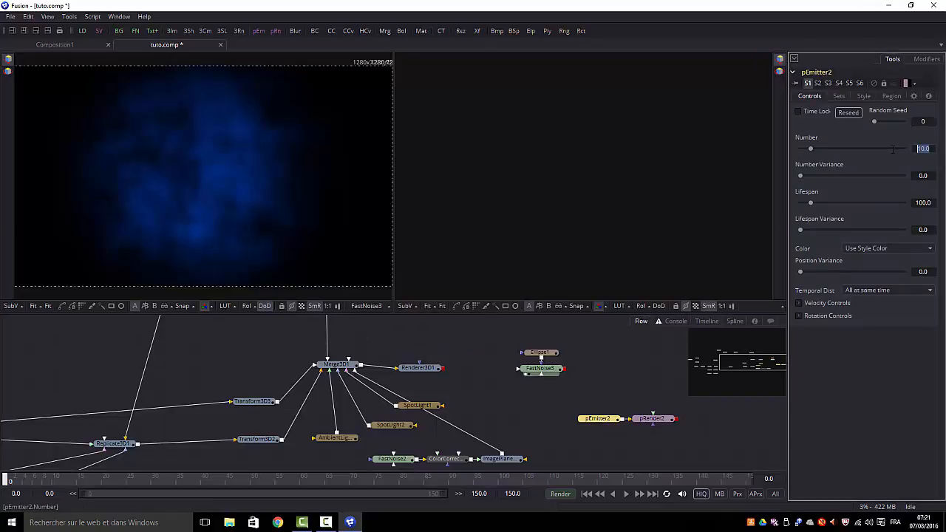
pyautogui.write('400')
pyautogui.press('Return')
pyautogui.click(891, 149)
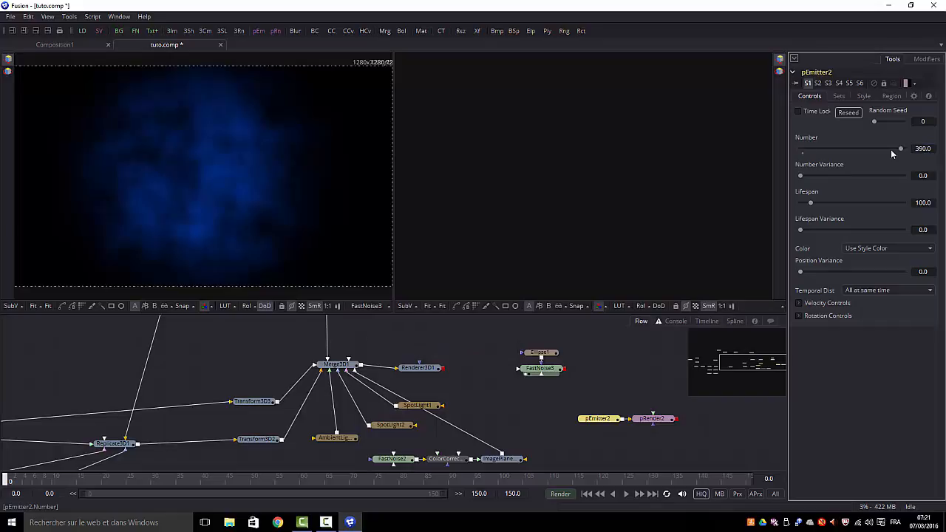
# Animate the pEmitter's Number parameter and set its value at frame 0 to 0
pyautogui.rightClick(818, 140)
pyautogui.click(839, 148)
pyautogui.moveTo(900, 148); pyautogui.dragTo(801, 153)
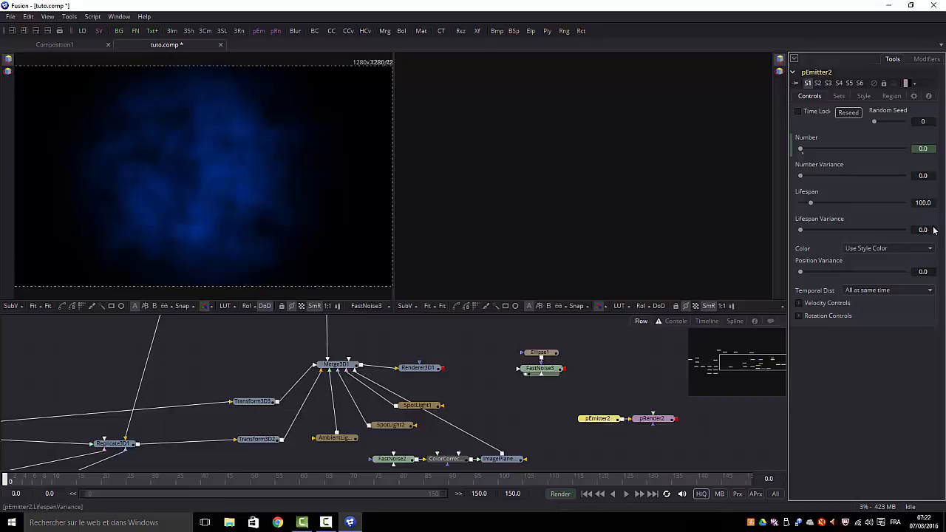
# Set the pEmitter's Lifespan to 350 and raise its Number at frame 0 to about 247.6
pyautogui.click(924, 202)
pyautogui.write('350')
pyautogui.press('Return')
pyautogui.moveTo(803, 150); pyautogui.dragTo(867, 150)
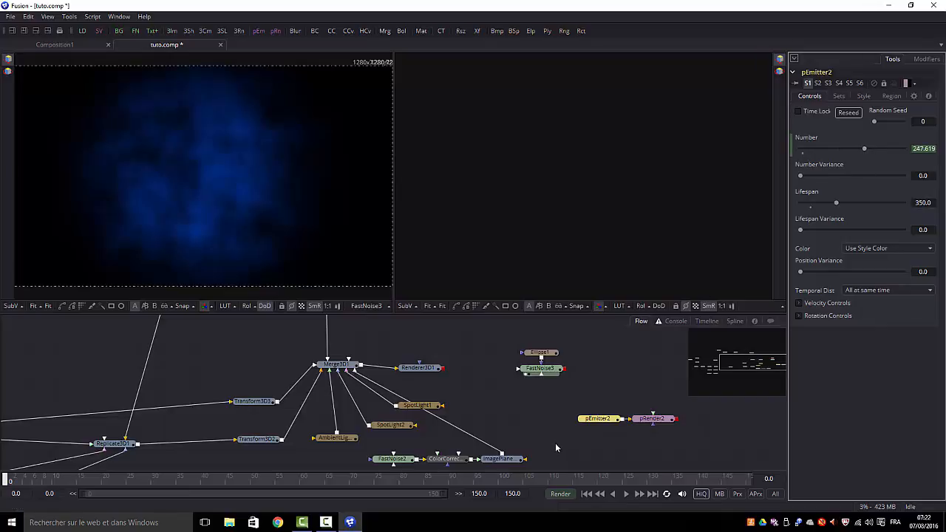
# Add a Shape 3D node in an empty area of the flow and place it beside pEmitter2, below FastNoise3
pyautogui.click(597, 447)
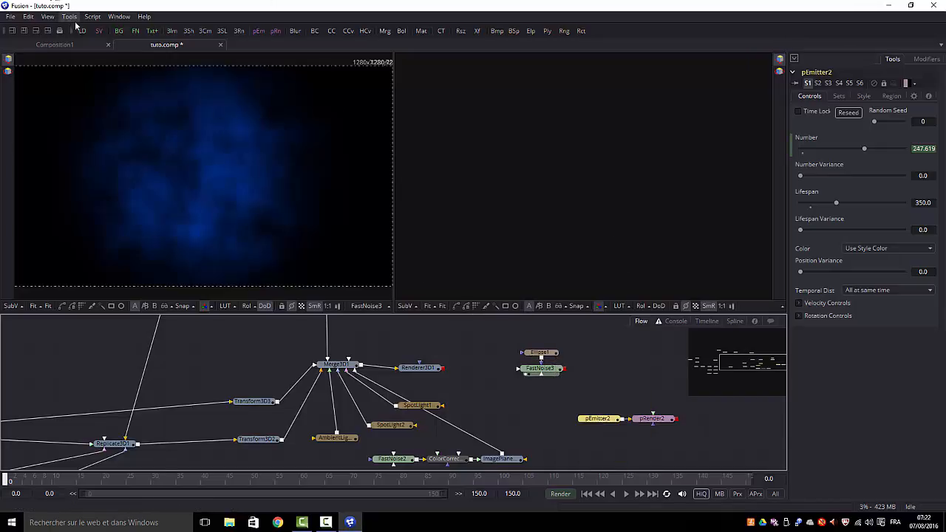
pyautogui.click(733, 436)
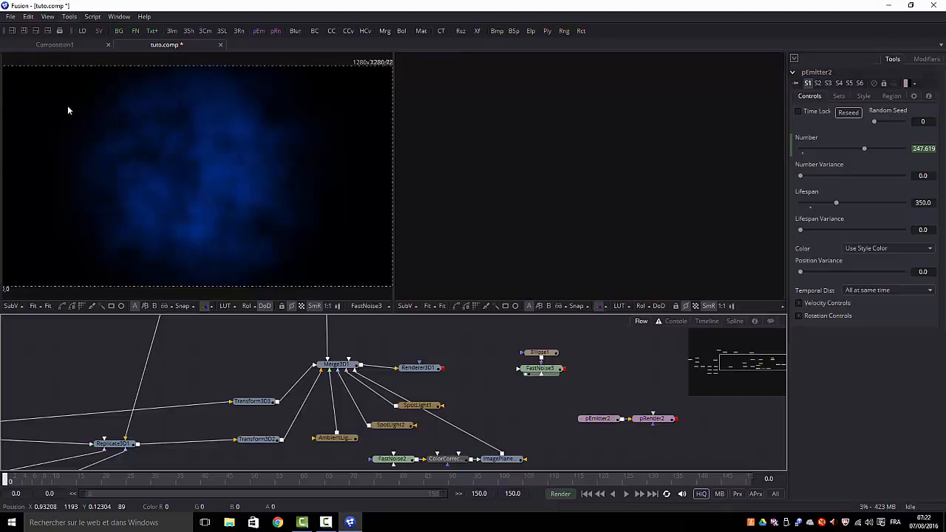
pyautogui.click(71, 19)
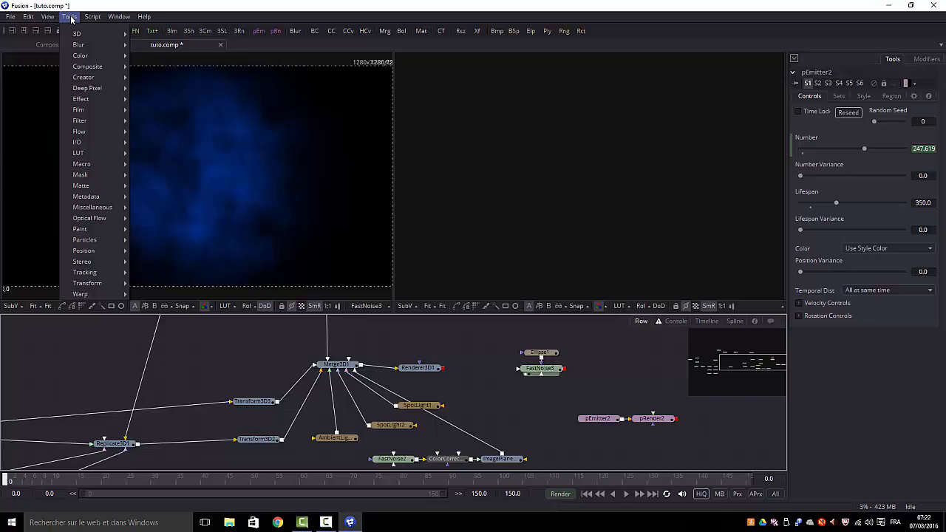
pyautogui.moveTo(74, 34)
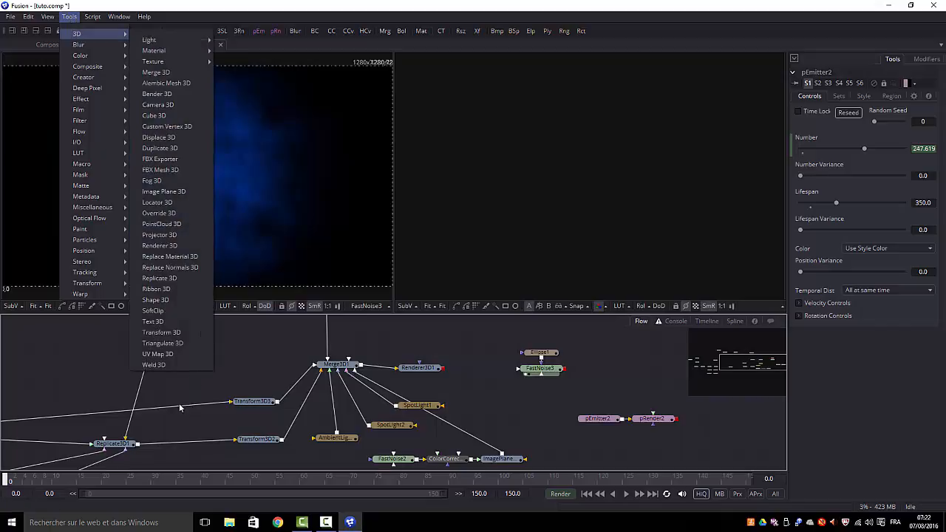
pyautogui.click(161, 300)
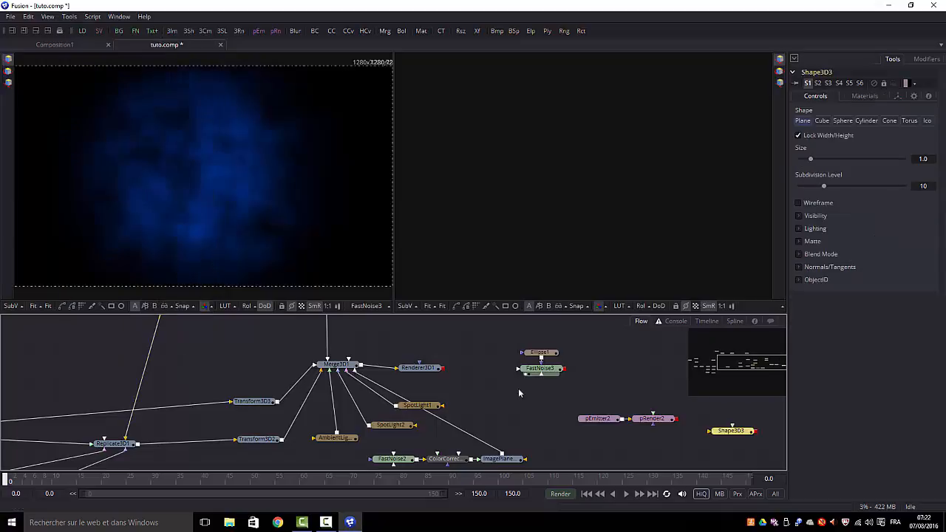
pyautogui.moveTo(732, 431); pyautogui.dragTo(532, 423)
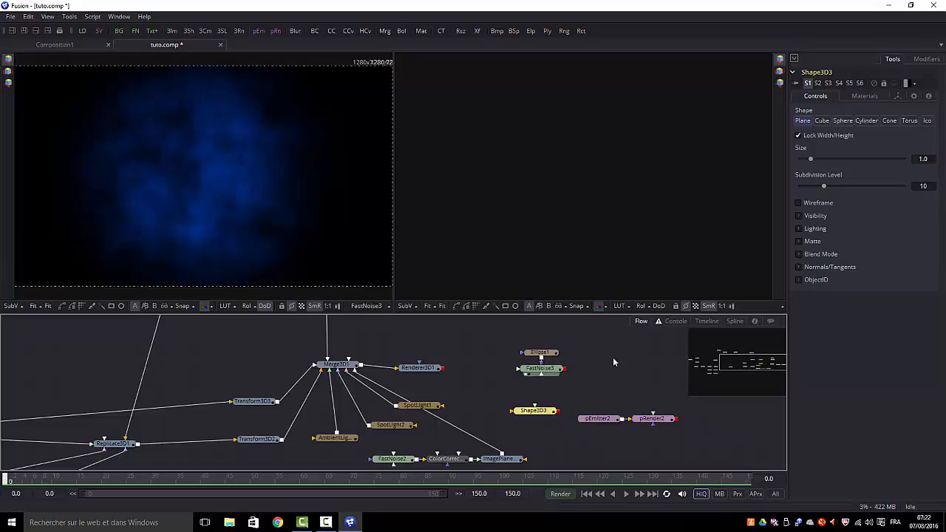
# Show the new Shape 3D node in the second viewer and make it a sphere with a Radius of 30
pyautogui.click(522, 419)
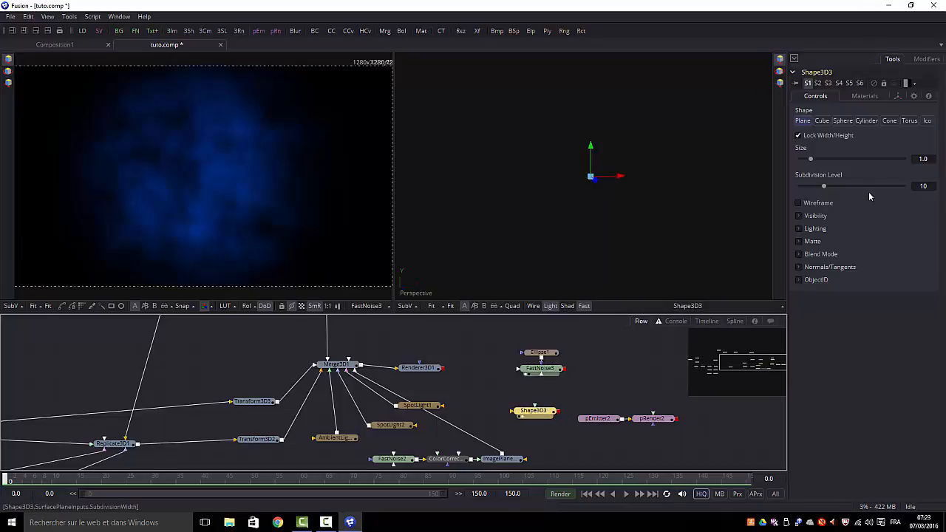
pyautogui.click(842, 122)
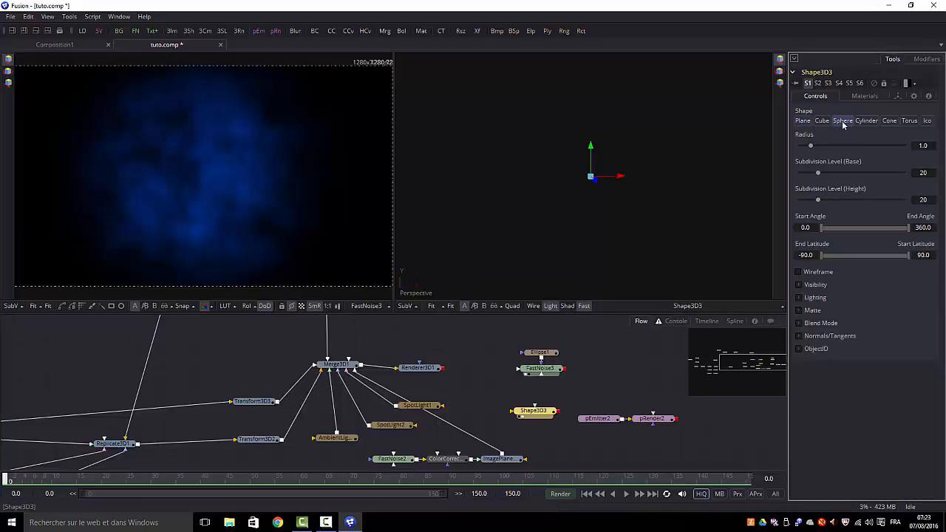
pyautogui.click(923, 146)
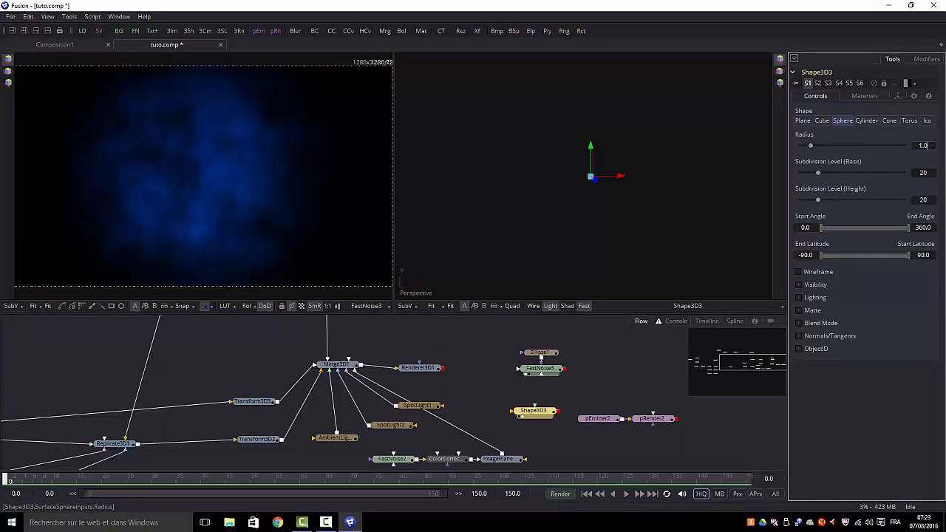
pyautogui.write('30')
pyautogui.press('Tab')
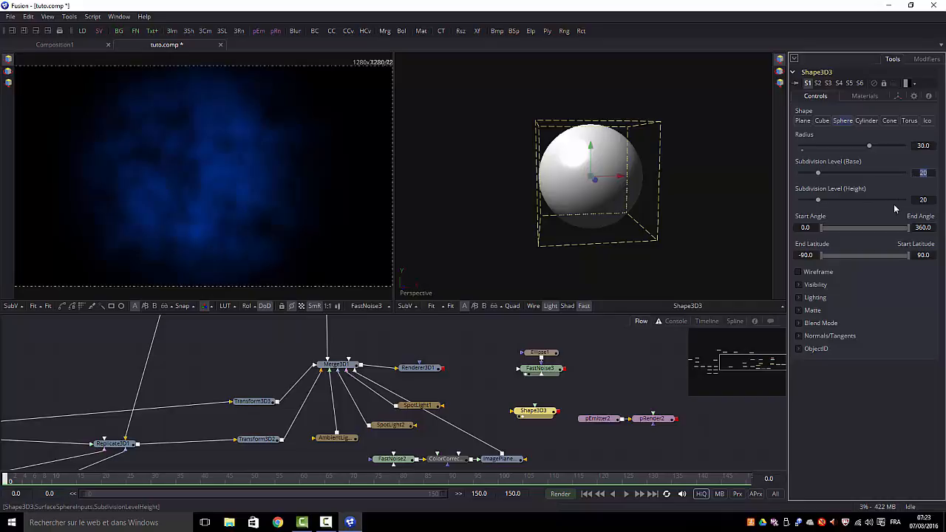
# Unlock the sphere's X/Y/Z scale and set its Y Scale to 0.28 to flatten it
pyautogui.click(898, 96)
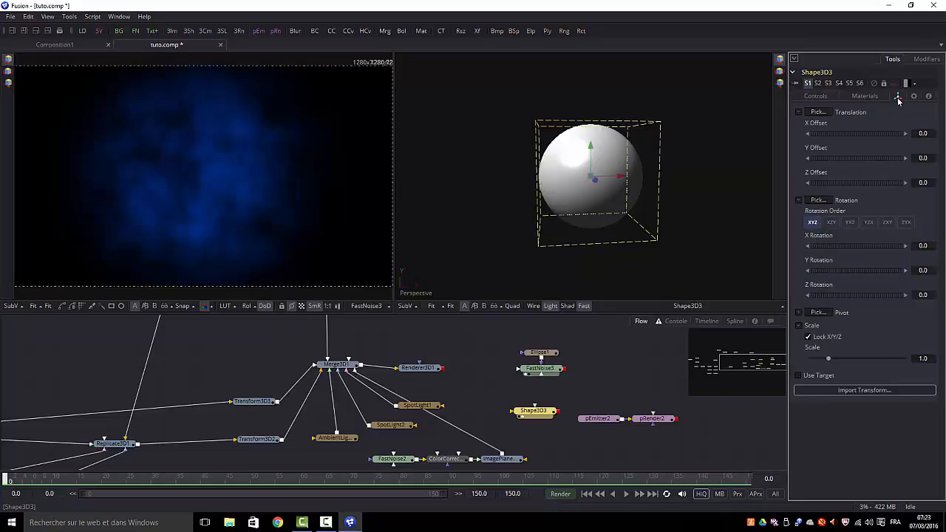
pyautogui.click(807, 336)
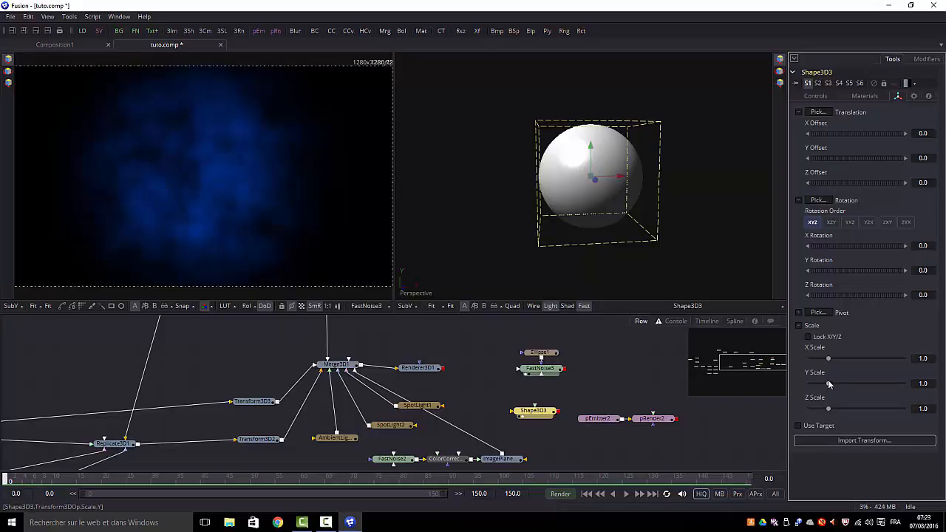
pyautogui.click(922, 384)
pyautogui.write('0.28')
pyautogui.press('Return')
pyautogui.press('Tab')
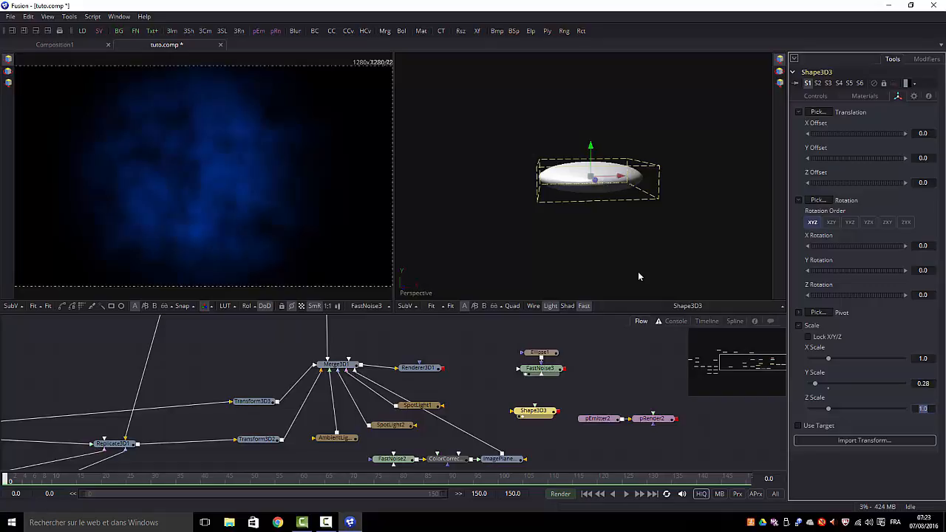
# Set pEmitter2's Region to Mesh, fed by the flattened sphere's output, and show pRender2 in the second viewer
pyautogui.click(601, 421)
pyautogui.click(892, 96)
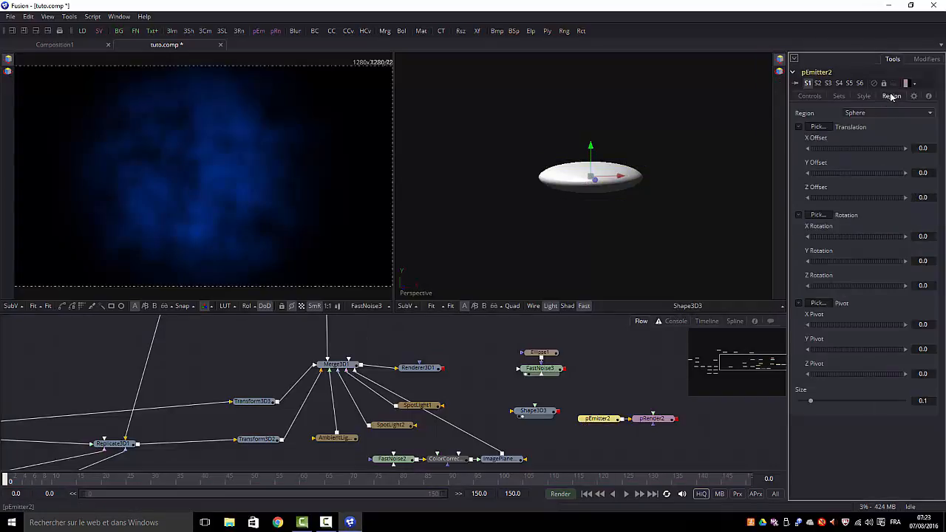
pyautogui.click(925, 114)
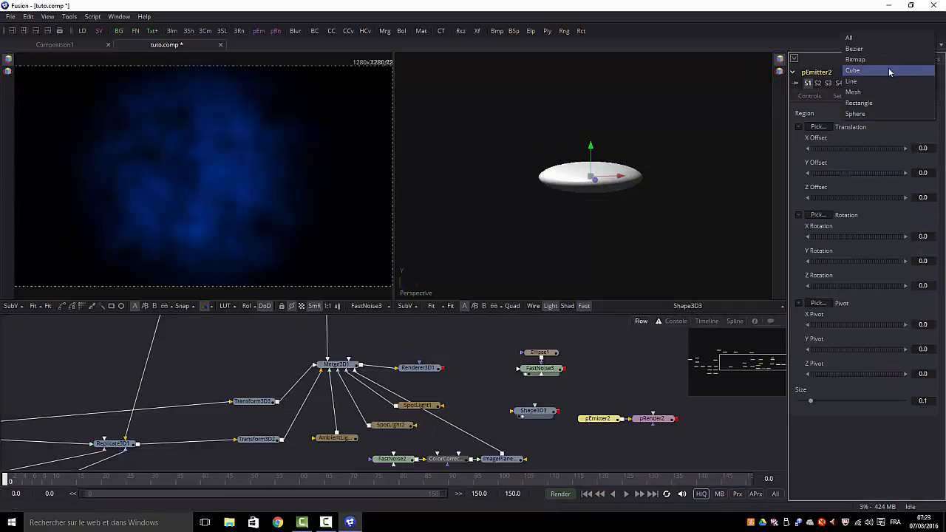
pyautogui.click(876, 91)
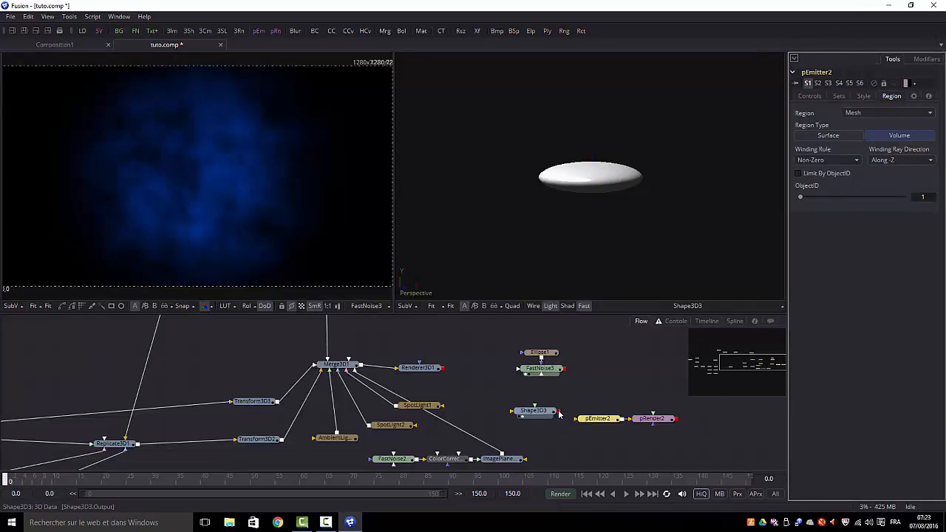
pyautogui.moveTo(559, 411); pyautogui.dragTo(576, 423)
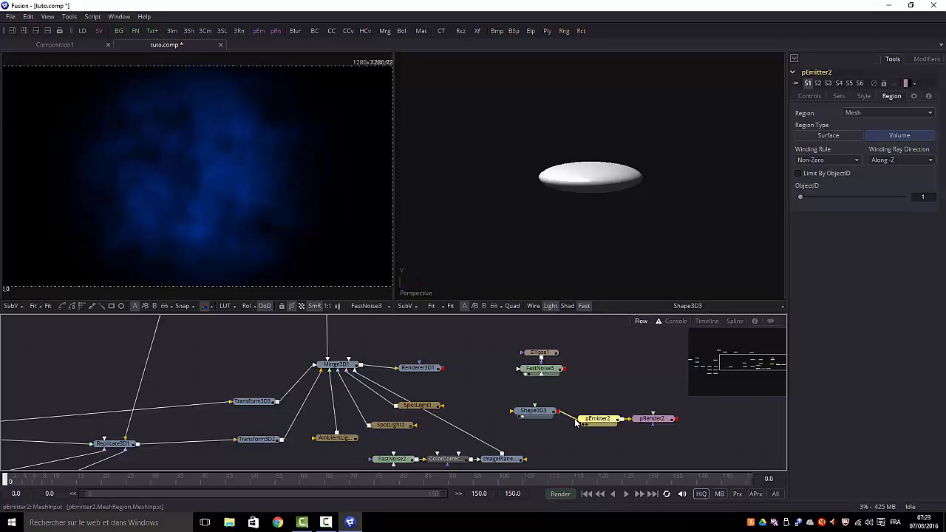
pyautogui.click(652, 419)
pyautogui.press('2')
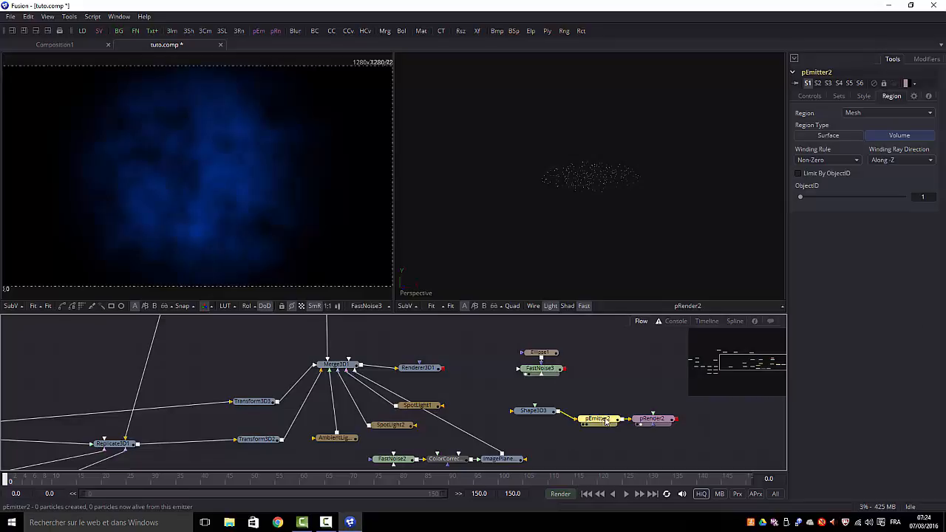
# Set pEmitter2's particle Style to Bitmap and connect FastNoise3 as the style bitmap
pyautogui.click(867, 97)
pyautogui.click(930, 115)
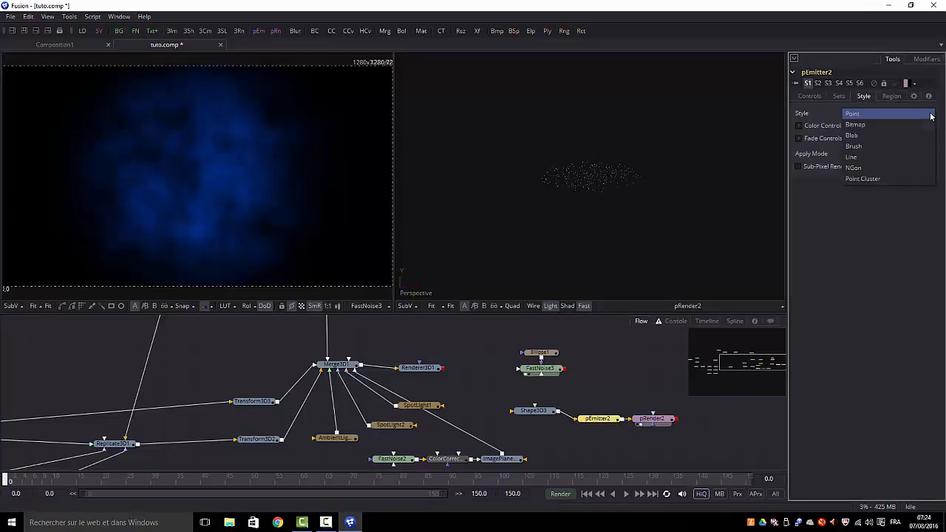
pyautogui.click(877, 126)
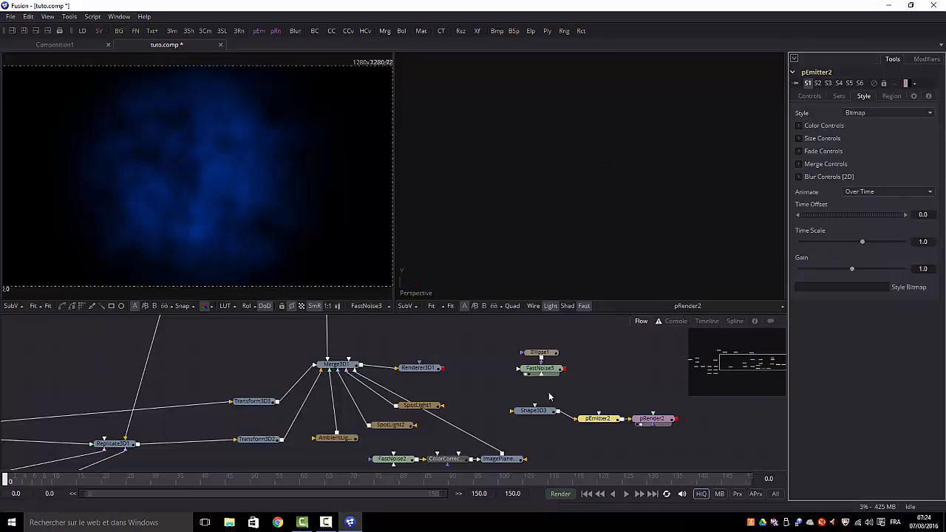
pyautogui.moveTo(566, 372); pyautogui.dragTo(600, 419)
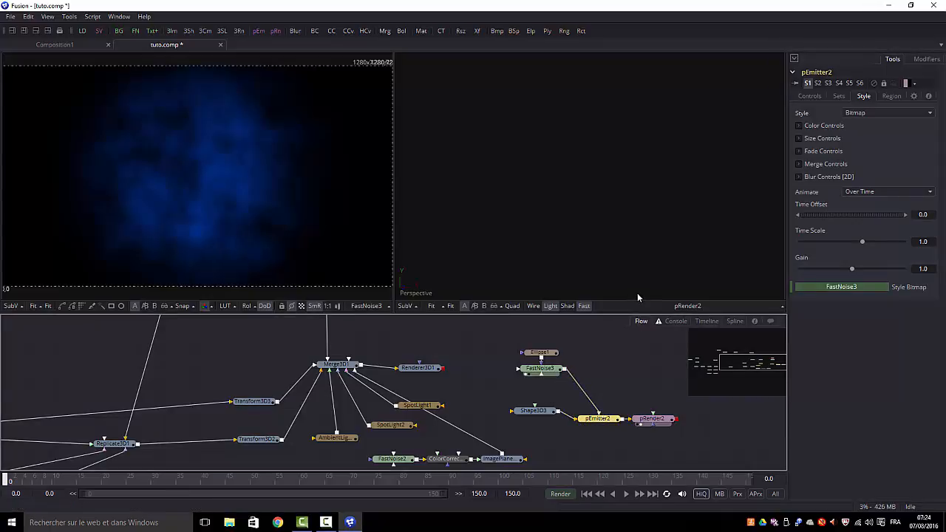
# Set pEmitter2's particle Size to 6
pyautogui.click(803, 139)
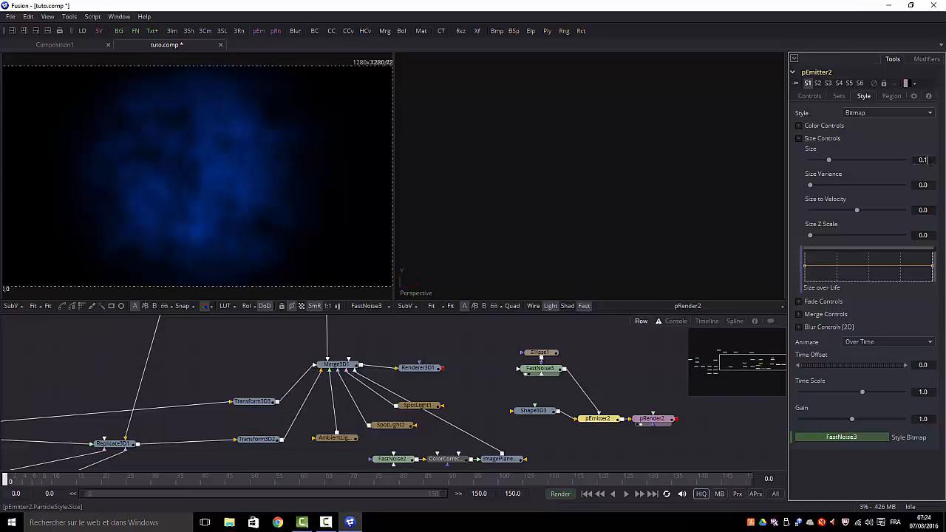
pyautogui.click(923, 161)
pyautogui.write('6')
pyautogui.press('Return')
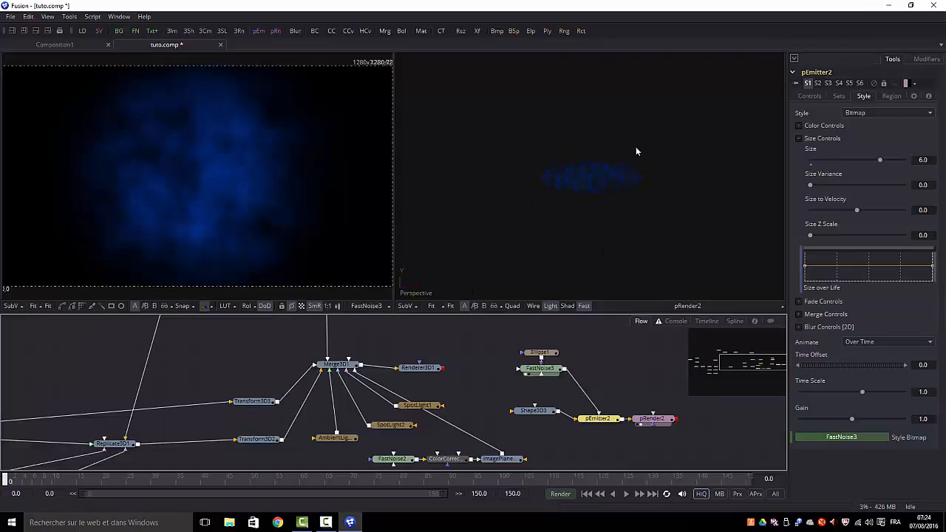
# Set the particle viewer to a custom 8% scale and reduce pEmitter2's particle Size to about 3.07
pyautogui.click(443, 309)
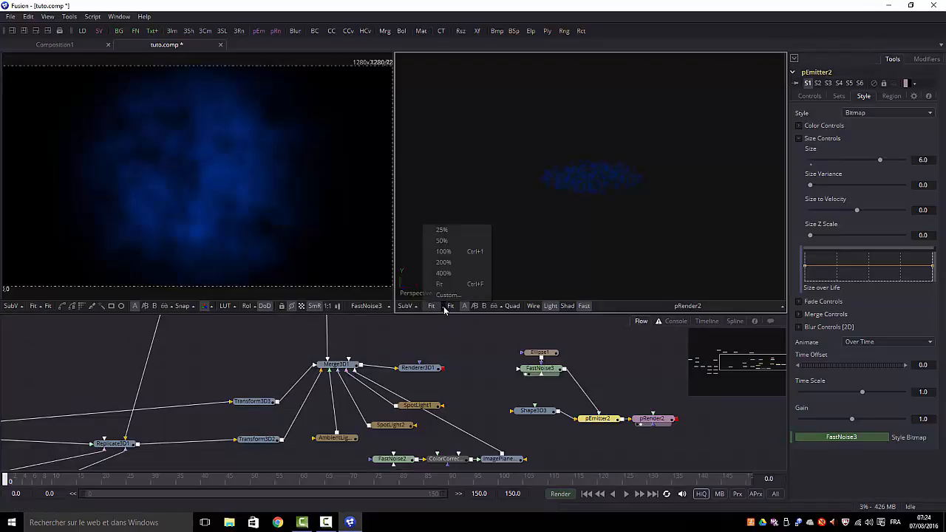
pyautogui.click(441, 240)
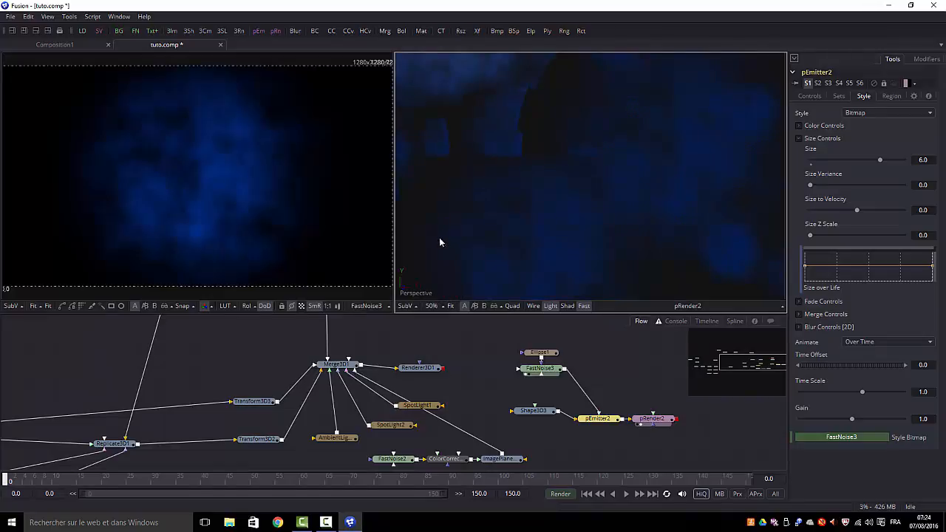
pyautogui.click(444, 309)
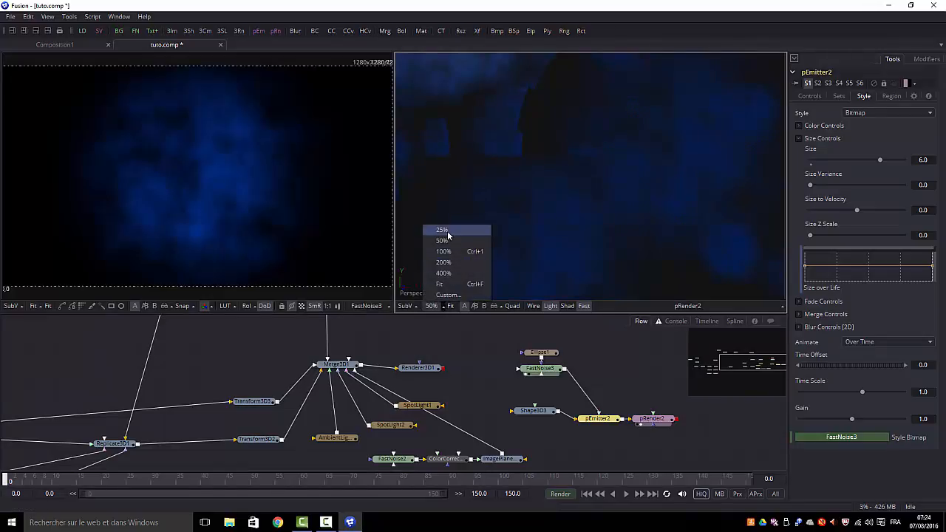
pyautogui.click(447, 231)
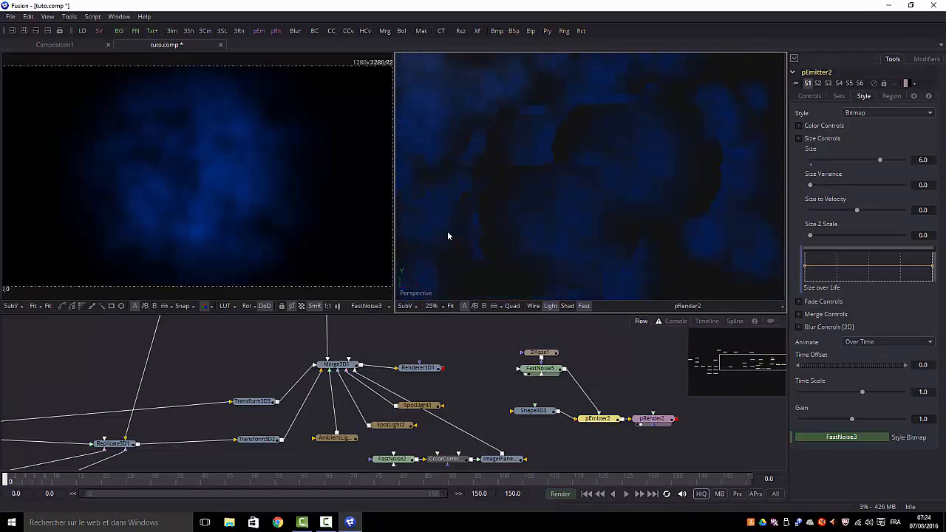
pyautogui.click(435, 307)
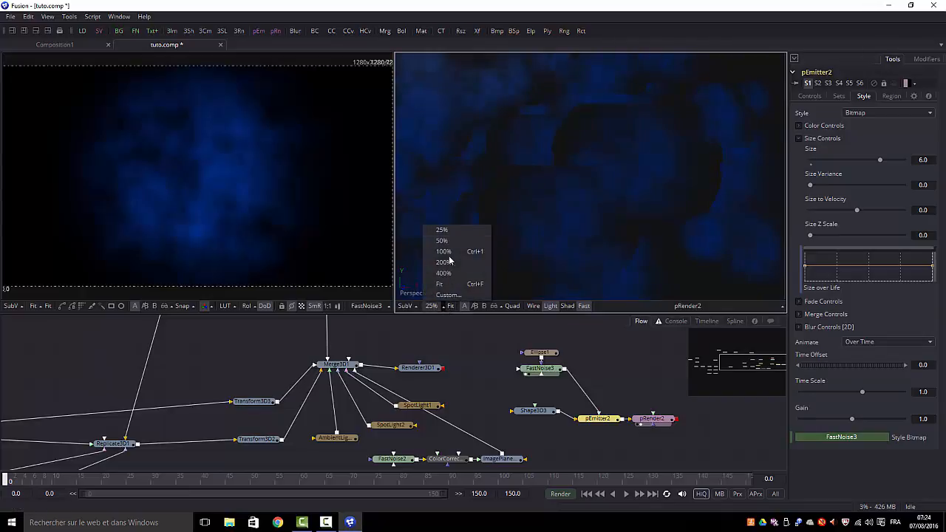
pyautogui.click(447, 295)
pyautogui.press('BackSpace')
pyautogui.press('BackSpace')
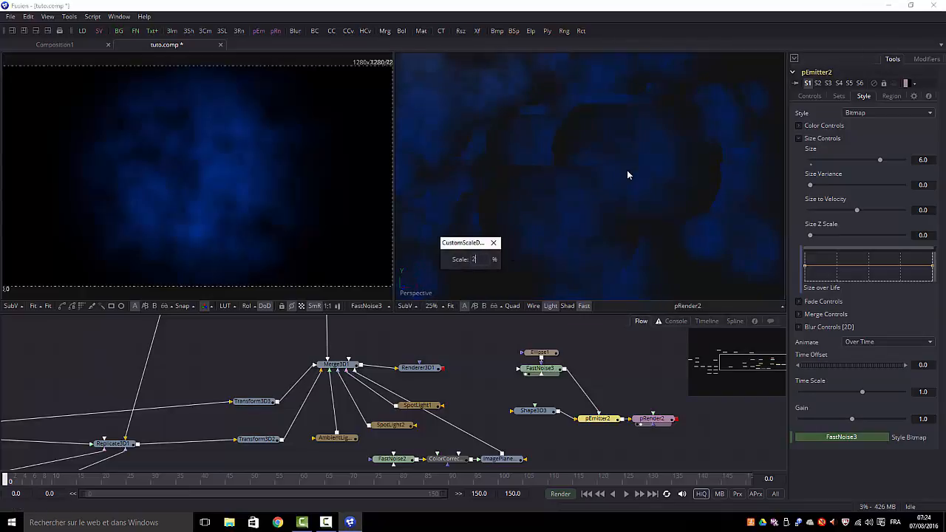
pyautogui.write('8')
pyautogui.press('Return')
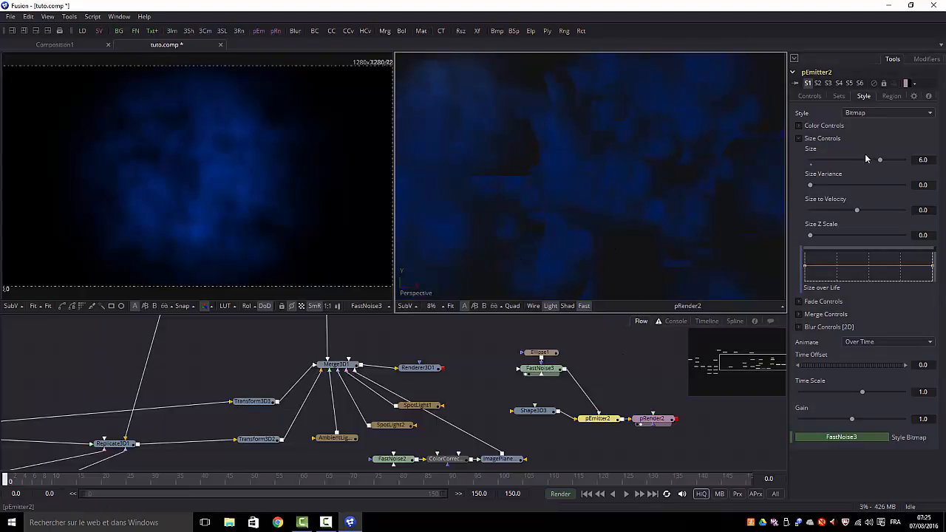
pyautogui.moveTo(880, 161); pyautogui.dragTo(846, 183)
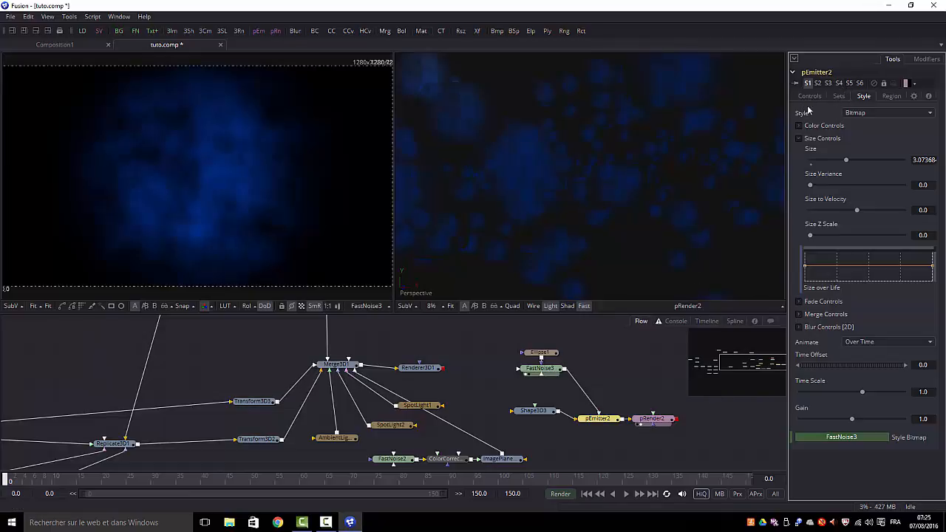
# Adjust FastNoise3's noise to a Brightness of about 0.057, Detail of about 4.19 and Contrast of about 2.98
pyautogui.click(540, 368)
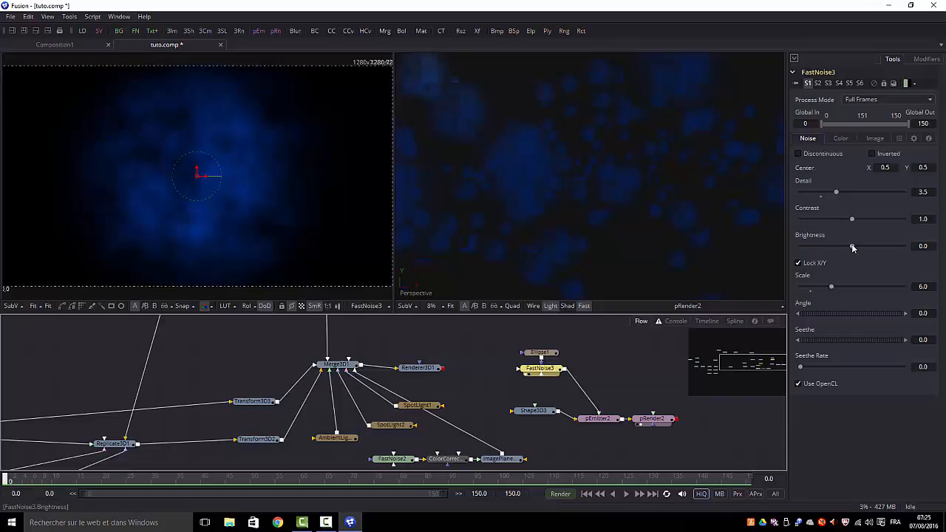
pyautogui.moveTo(852, 248)
pyautogui.mouseDown()
pyautogui.moveTo(827, 255)
pyautogui.moveTo(858, 253)
pyautogui.mouseUp()
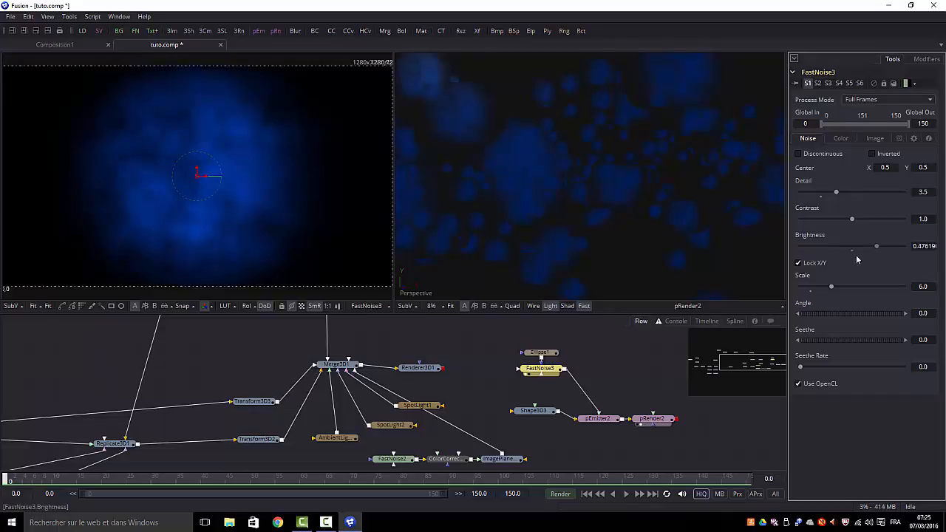
pyautogui.moveTo(857, 259); pyautogui.dragTo(857, 260)
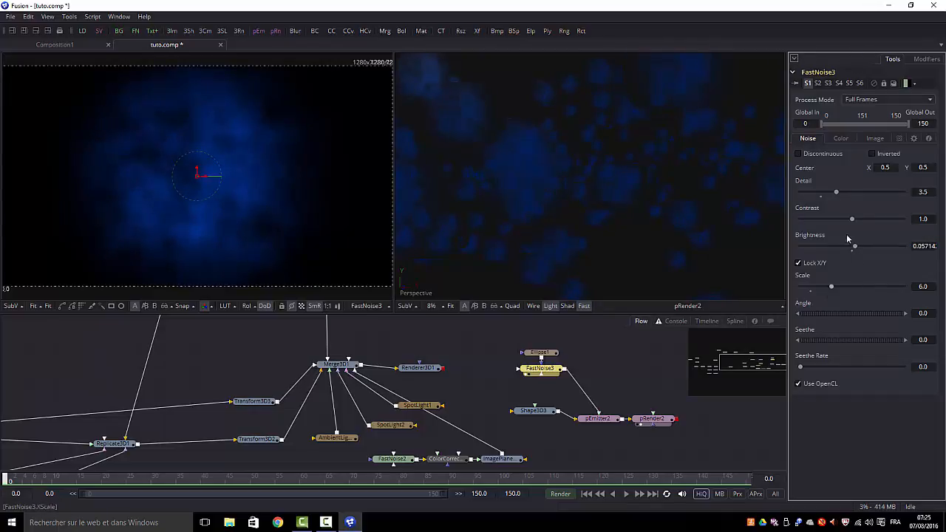
pyautogui.moveTo(839, 194)
pyautogui.mouseDown()
pyautogui.moveTo(856, 195)
pyautogui.moveTo(848, 195)
pyautogui.mouseUp()
pyautogui.moveTo(851, 221); pyautogui.dragTo(878, 227)
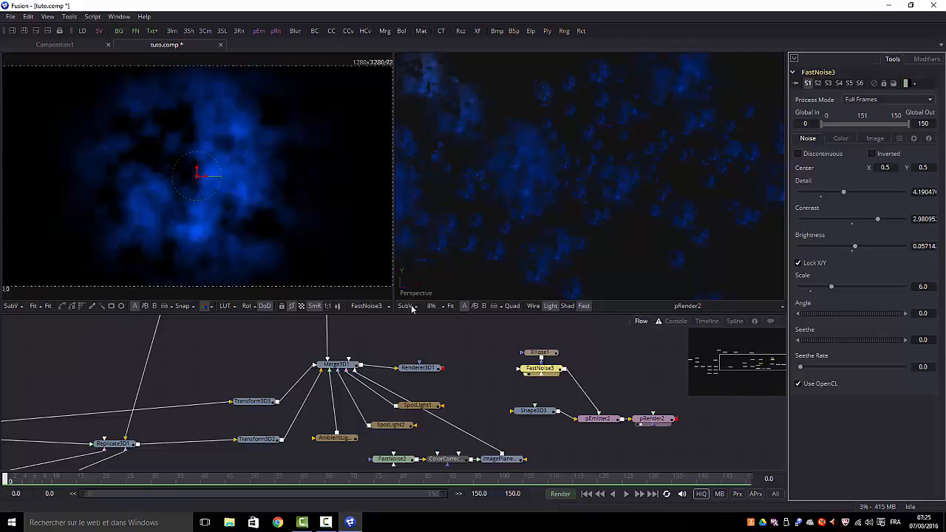
# Examine the particle cloud from other angles and show the Renderer3D1 output in the first viewer
pyautogui.click(535, 193)
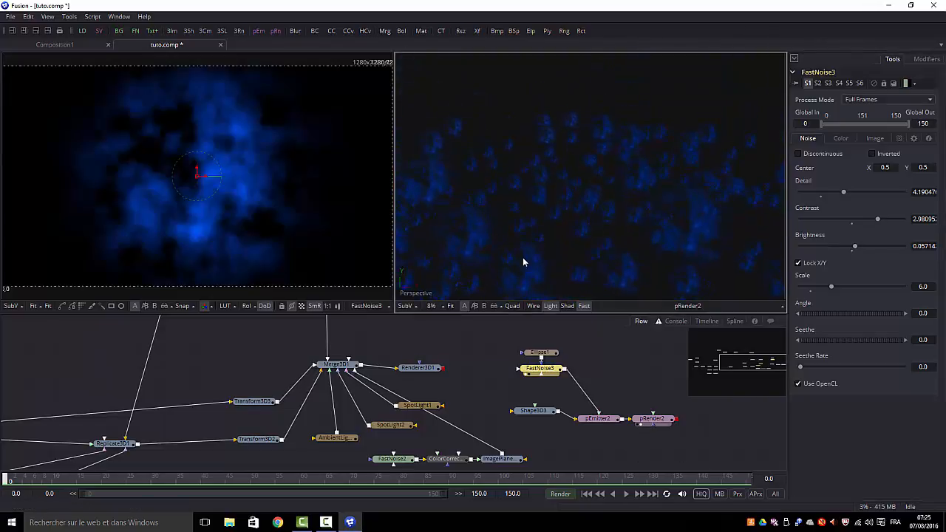
pyautogui.moveTo(523, 258); pyautogui.dragTo(547, 201)
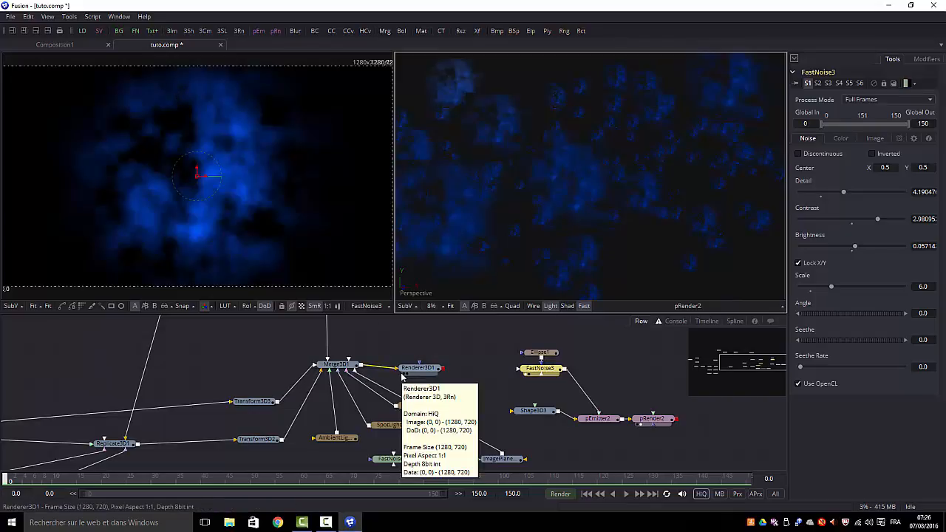
pyautogui.moveTo(406, 377); pyautogui.dragTo(243, 125)
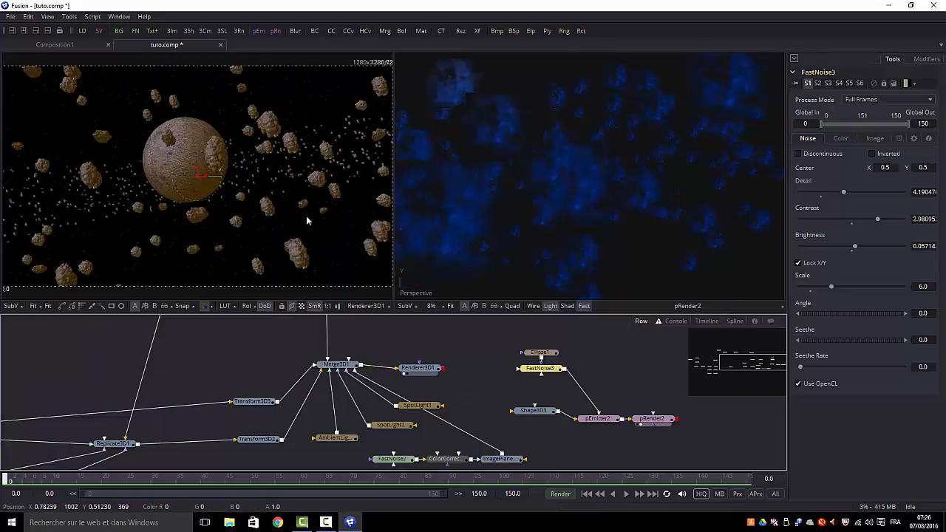